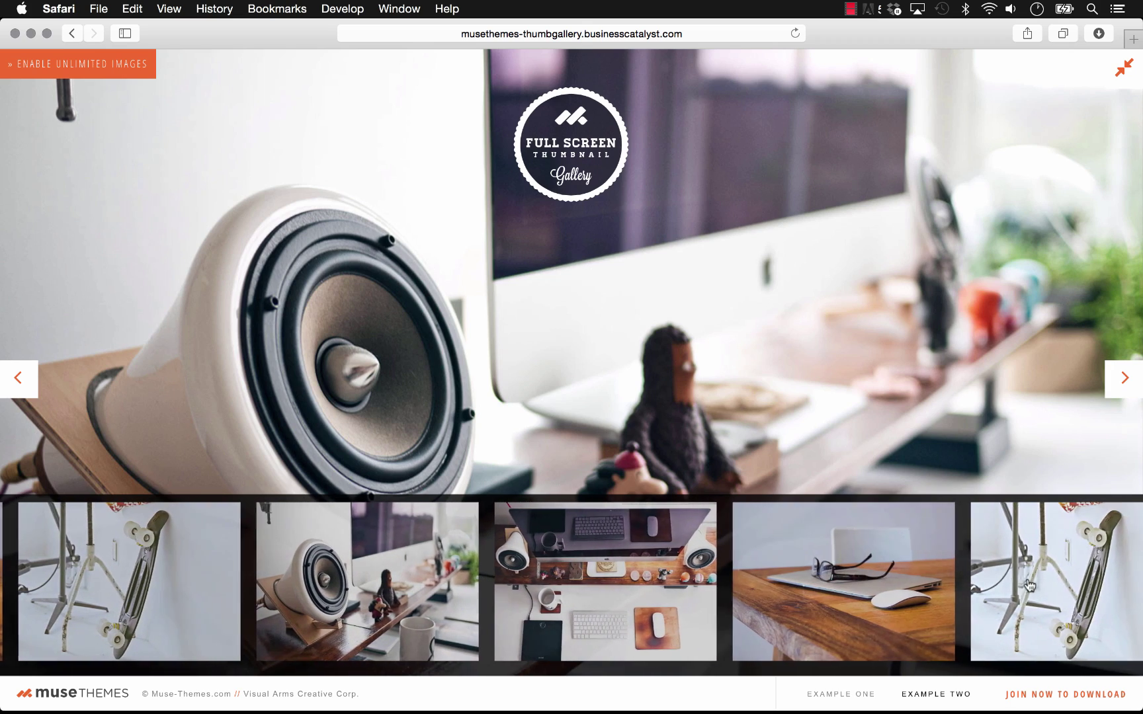
# In the Safari gallery demo, show the glasses-on-laptop photo, go forward one slide and back again.
pyautogui.click(920, 581)
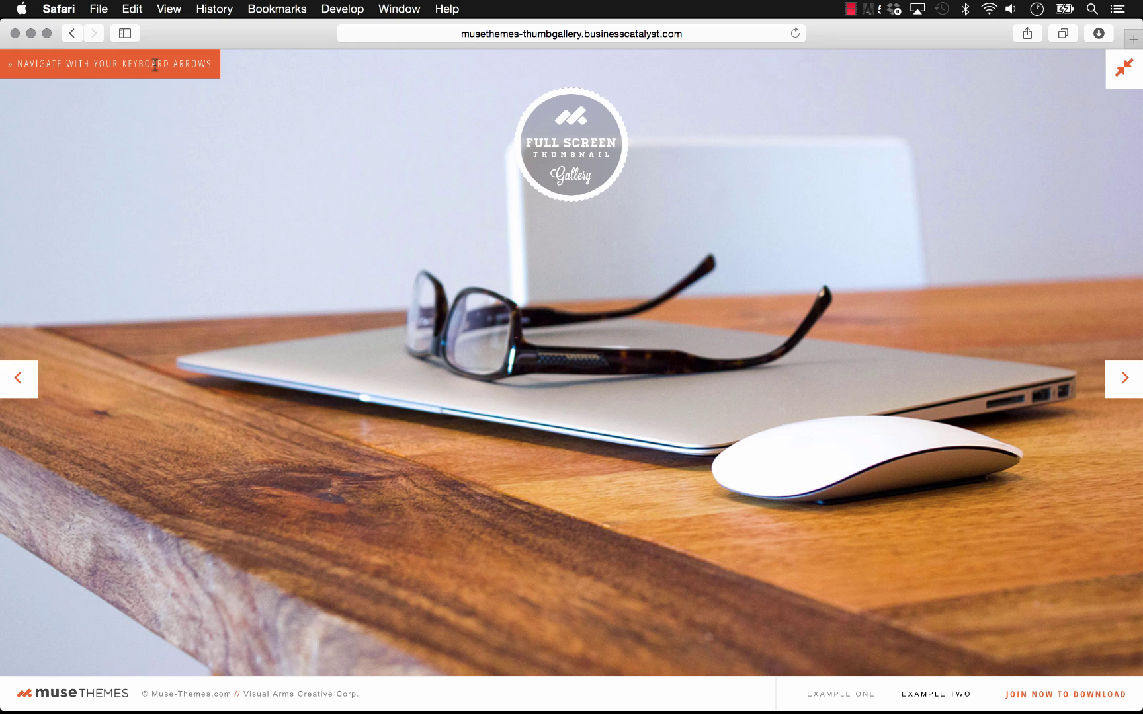
pyautogui.click(1123, 379)
pyautogui.press('Left')
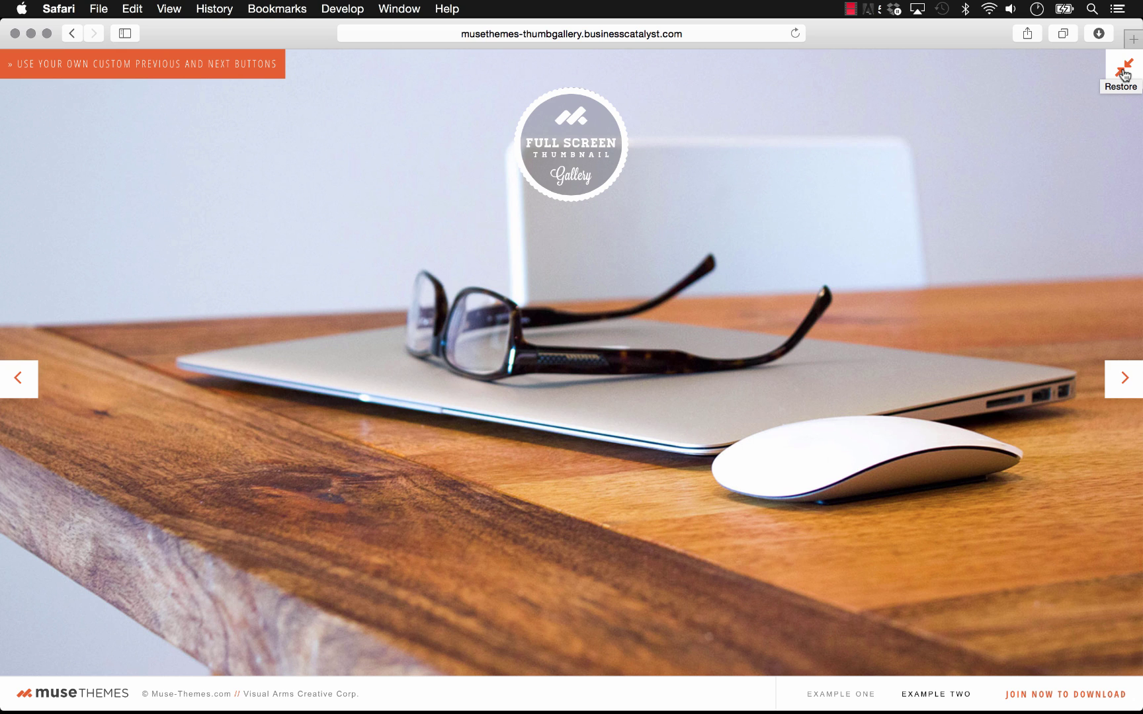
pyautogui.click(1126, 73)
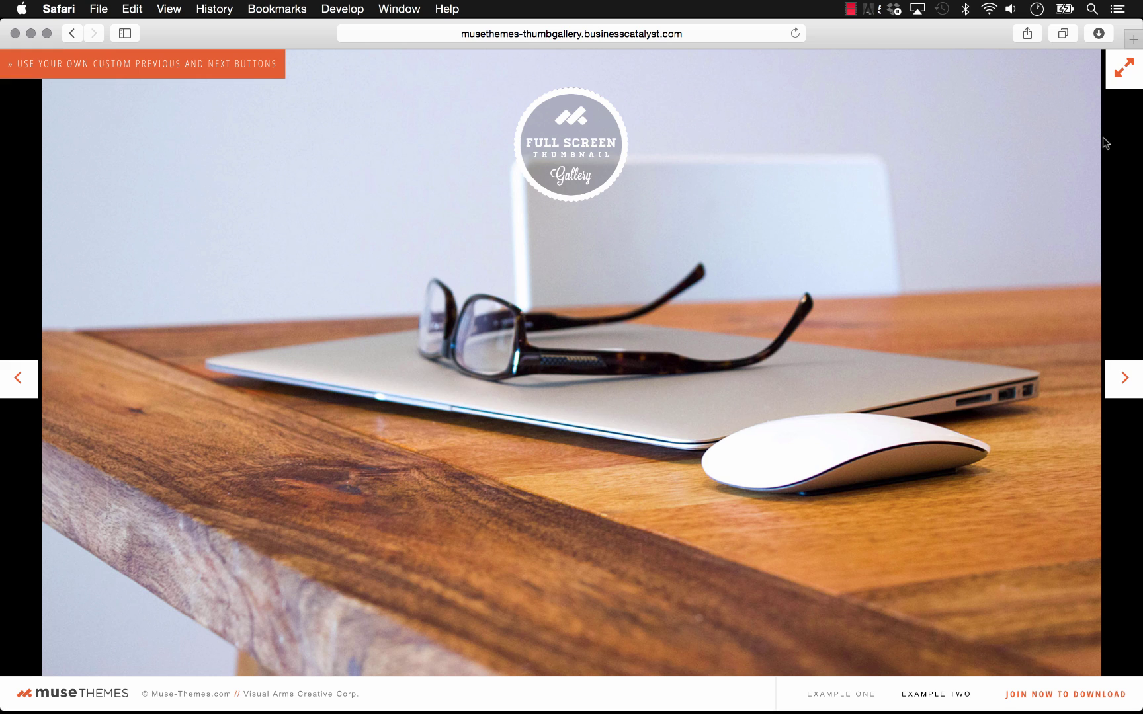
pyautogui.click(1125, 73)
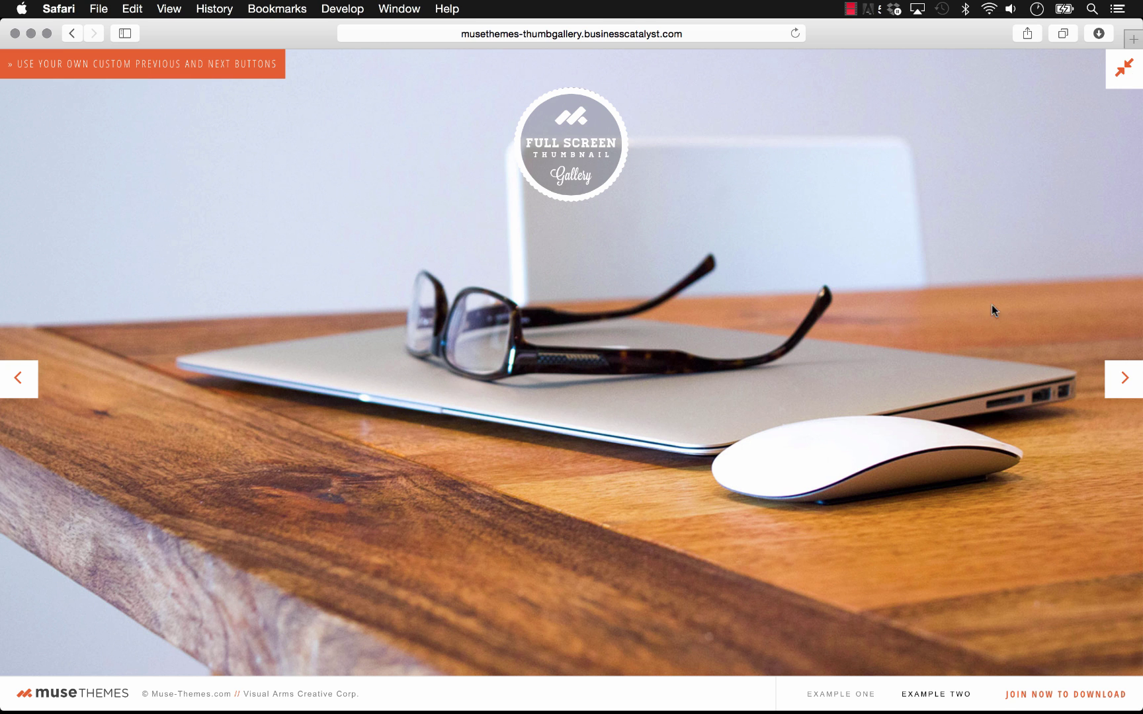
pyautogui.moveTo(343, 711)
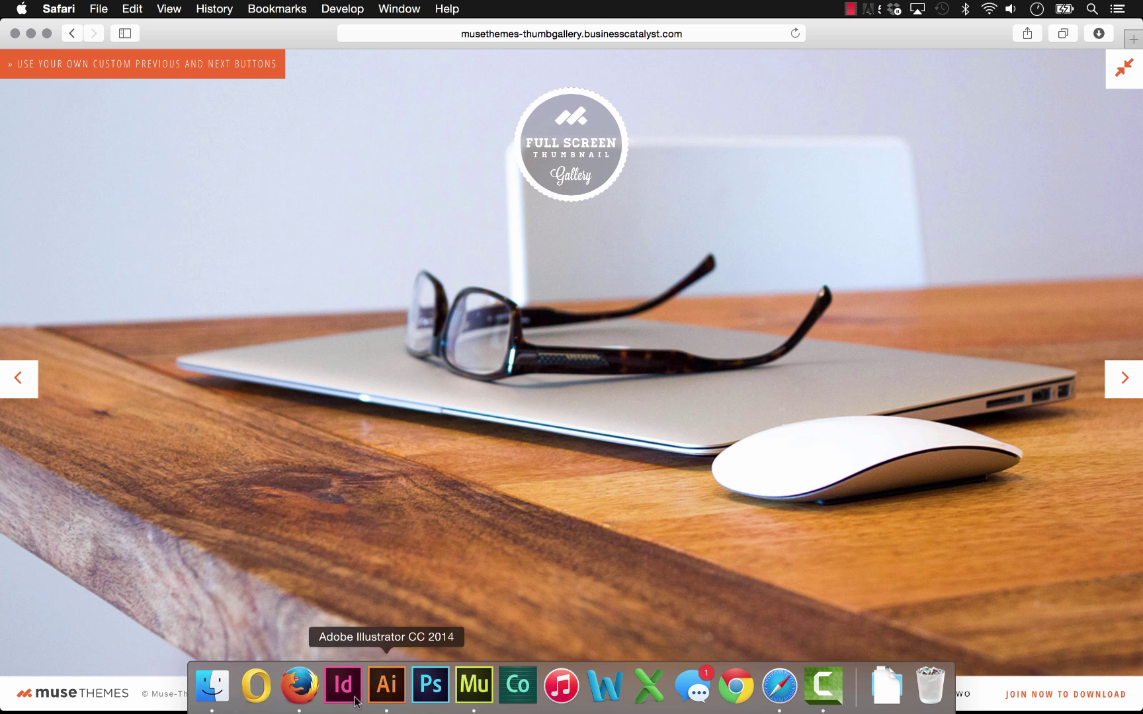
# Bring Adobe Muse CC to the front and zoom the page to 75%.
pyautogui.click(475, 685)
pyautogui.moveTo(738, 331); pyautogui.dragTo(684, 335)
pyautogui.click(137, 36)
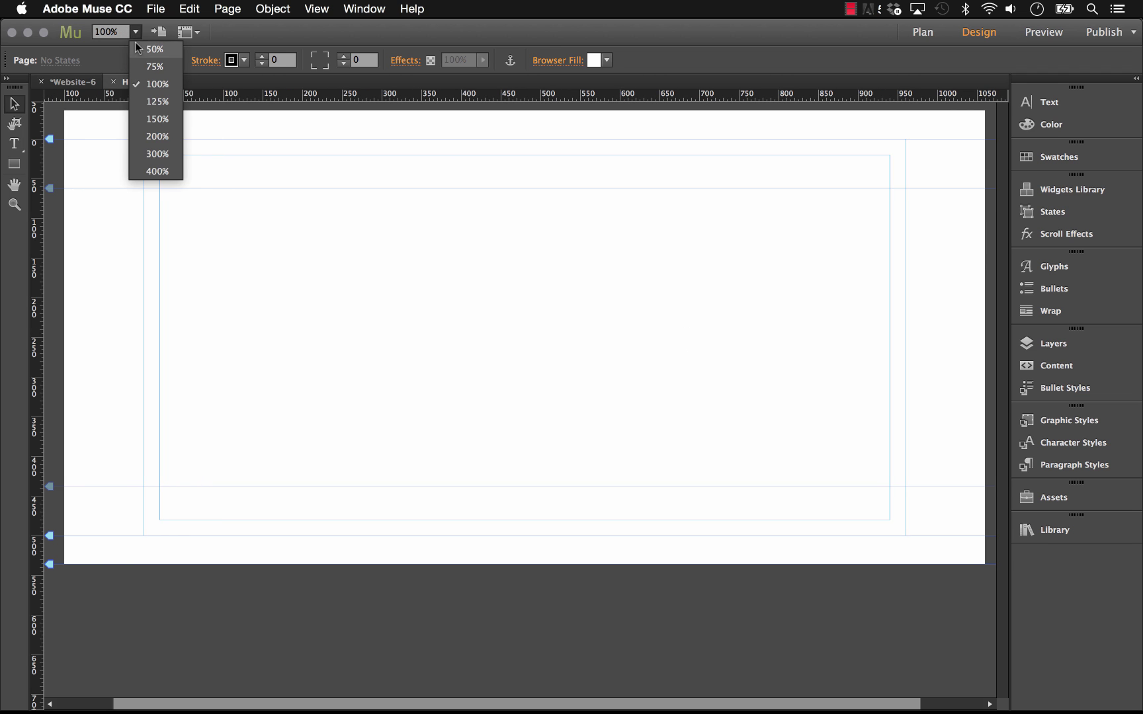
pyautogui.click(146, 68)
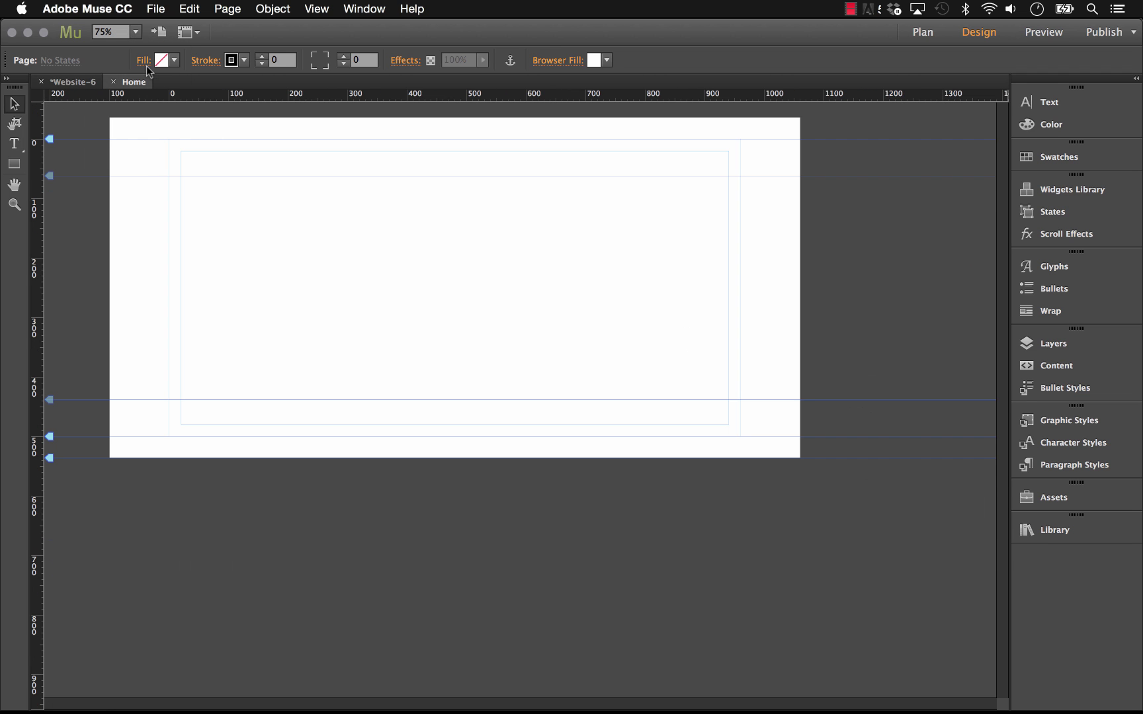
# Drag 046 – Fullscreen Thumbnail Gallery from the Library to the Home page's top-left corner.
pyautogui.click(1068, 531)
pyautogui.scroll(-5, 813, 607)
pyautogui.scroll(-5, 812, 607)
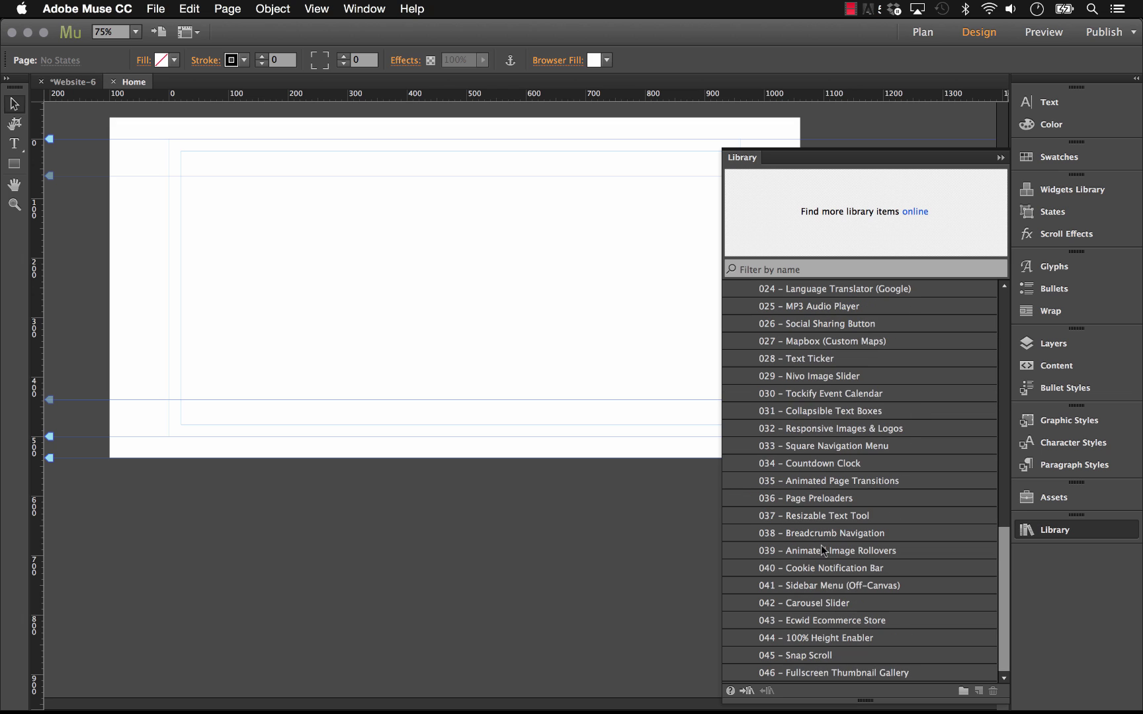
pyautogui.click(850, 672)
pyautogui.moveTo(834, 675); pyautogui.dragTo(169, 140)
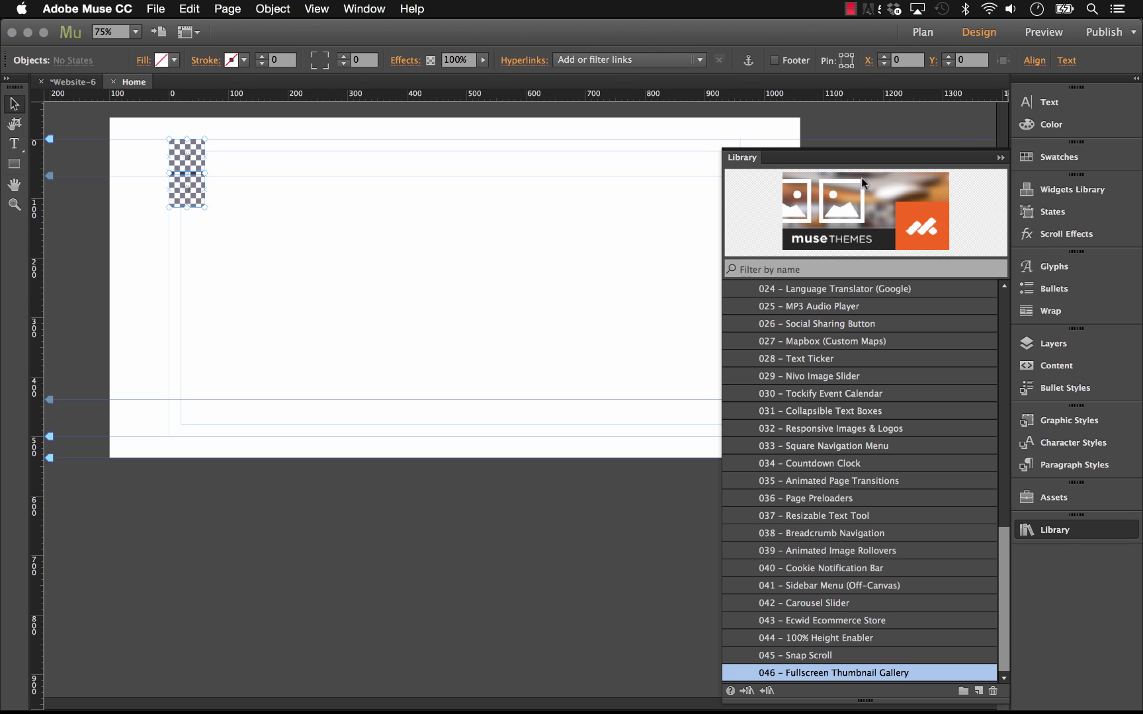
pyautogui.click(1001, 158)
pyautogui.click(270, 267)
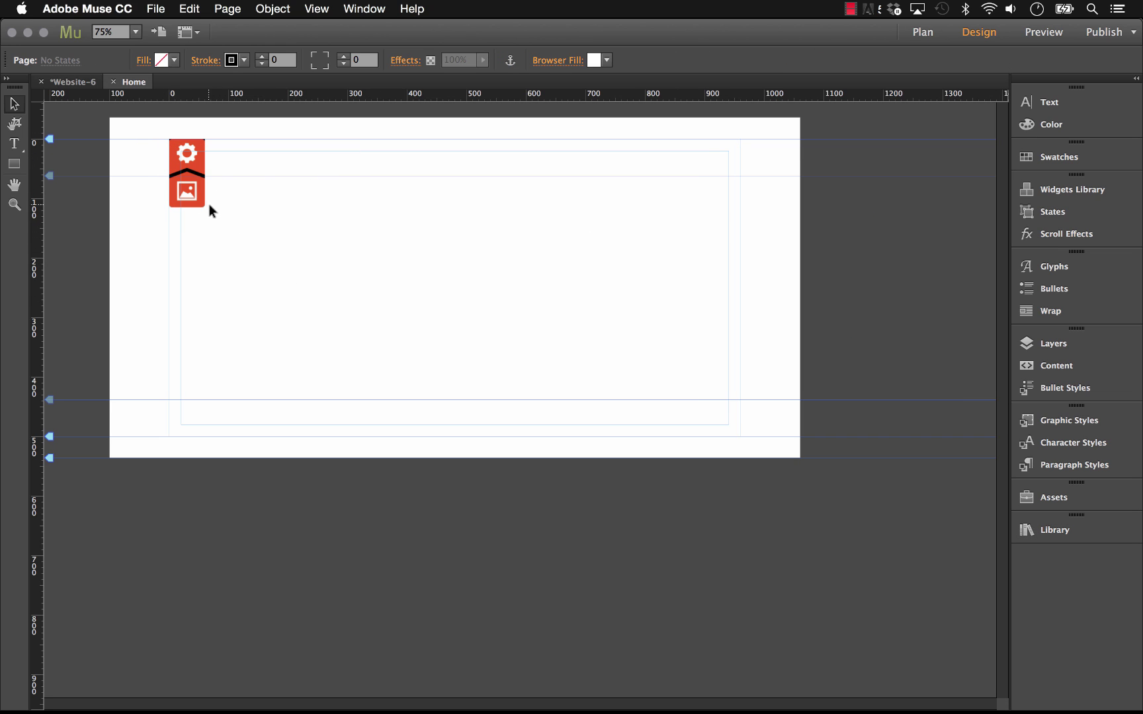
pyautogui.click(135, 32)
pyautogui.click(141, 80)
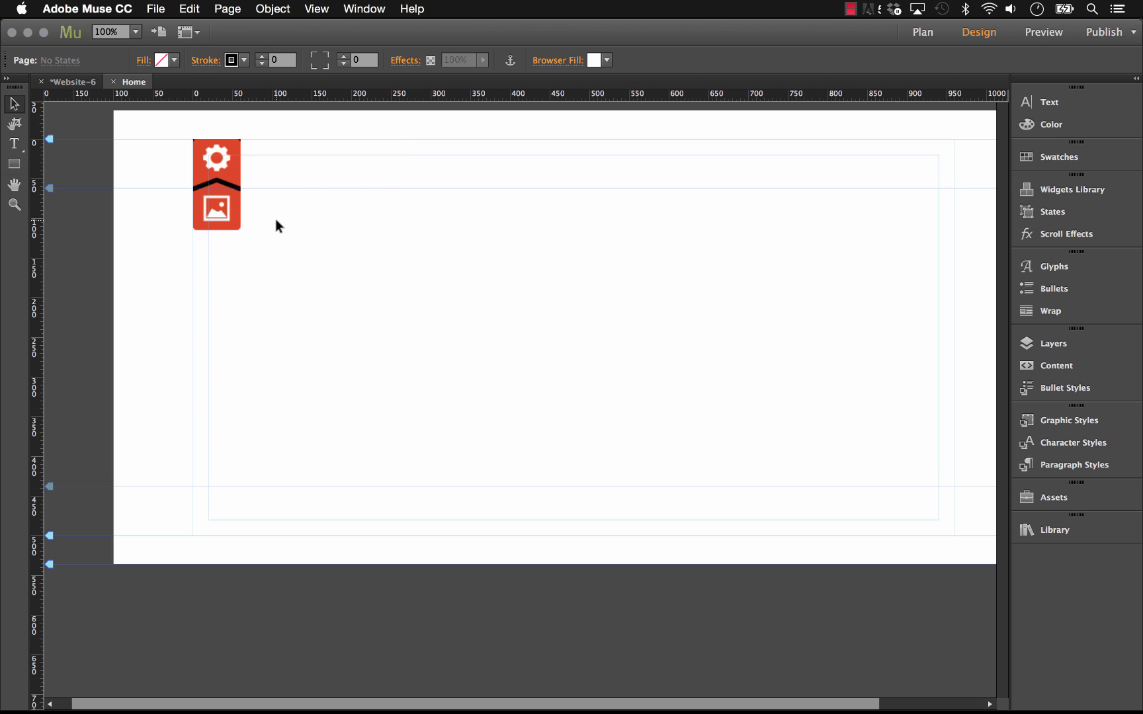
pyautogui.click(225, 167)
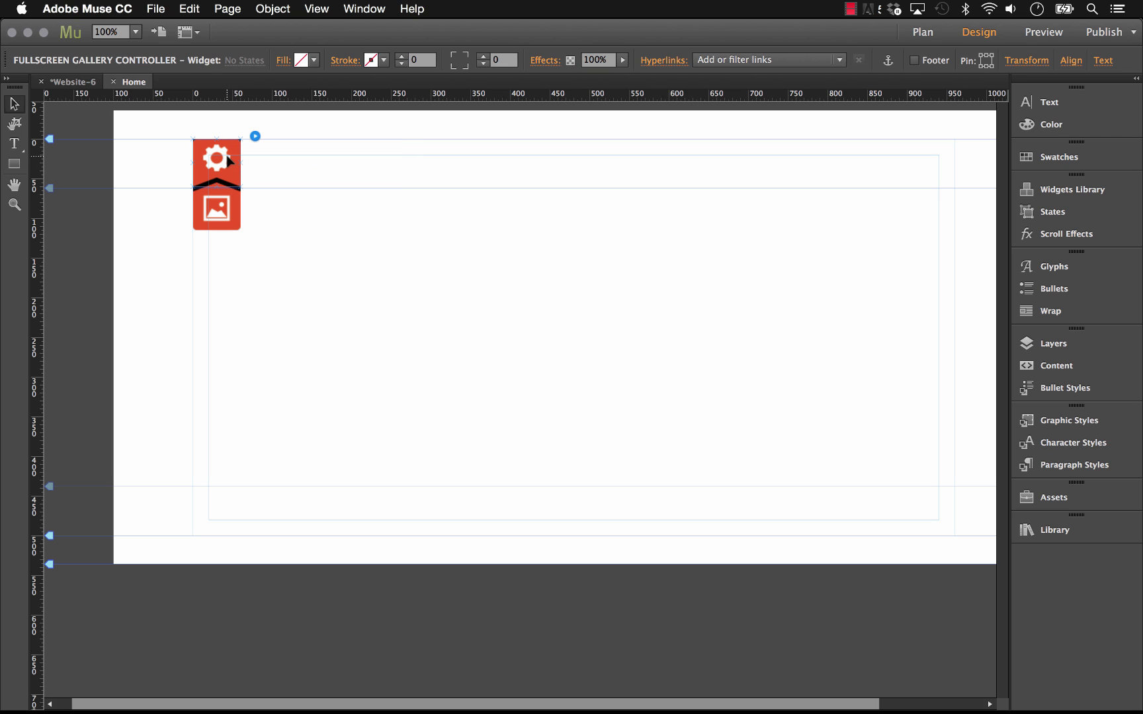
pyautogui.click(222, 210)
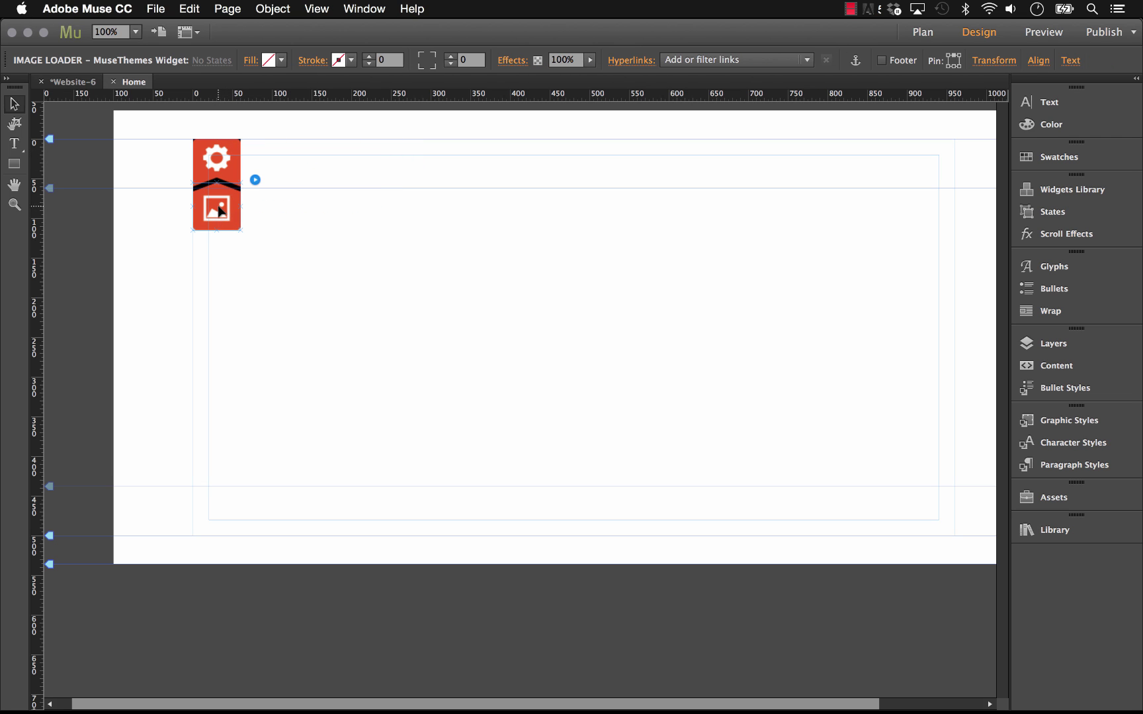
pyautogui.moveTo(219, 166)
pyautogui.mouseDown()
pyautogui.moveTo(313, 282)
pyautogui.moveTo(242, 341)
pyautogui.moveTo(216, 338)
pyautogui.moveTo(291, 230)
pyautogui.moveTo(233, 144)
pyautogui.moveTo(210, 168)
pyautogui.mouseUp()
pyautogui.click(349, 339)
pyautogui.click(319, 181)
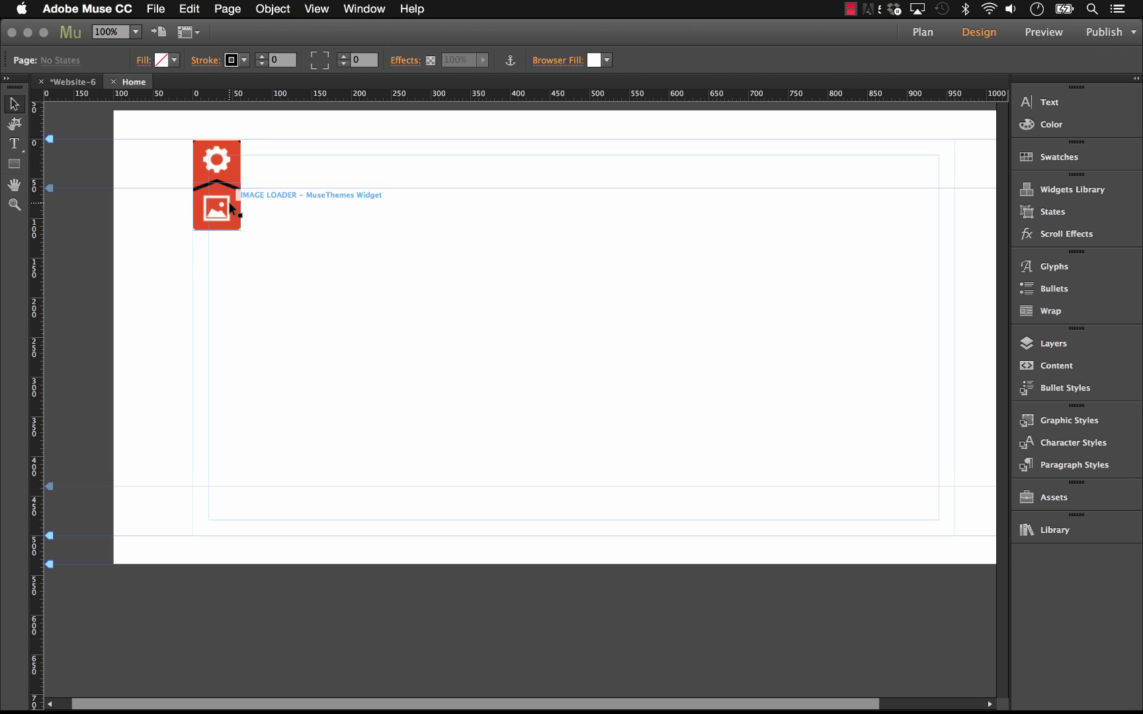
pyautogui.click(233, 211)
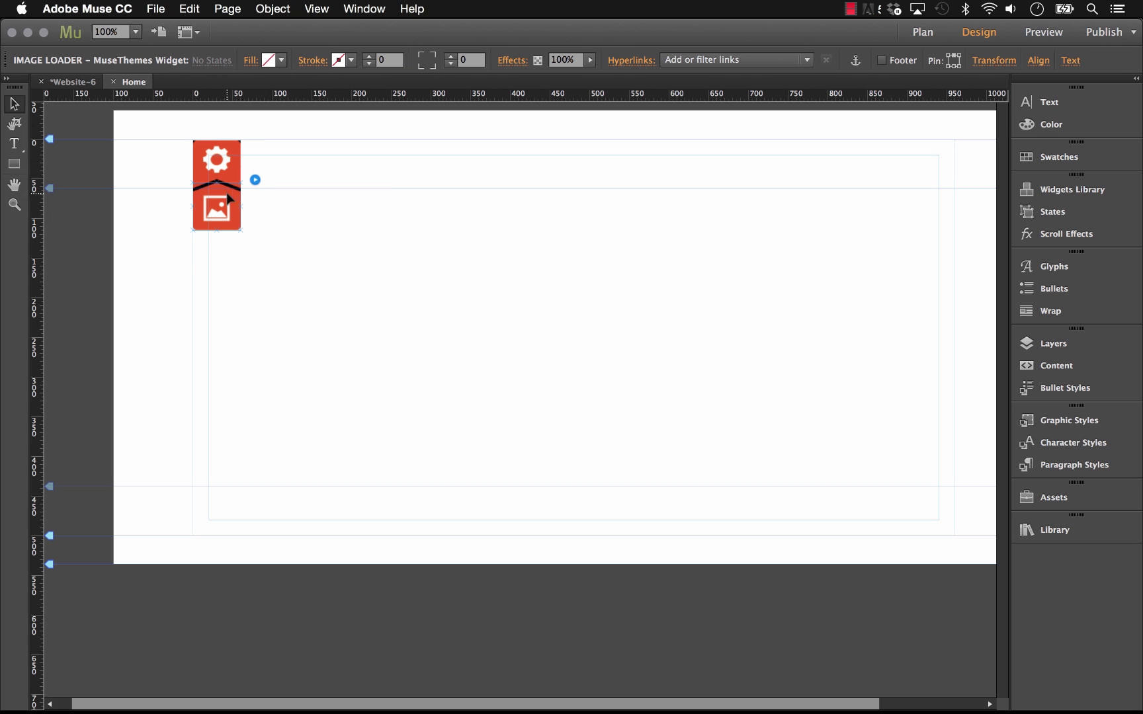
pyautogui.click(262, 249)
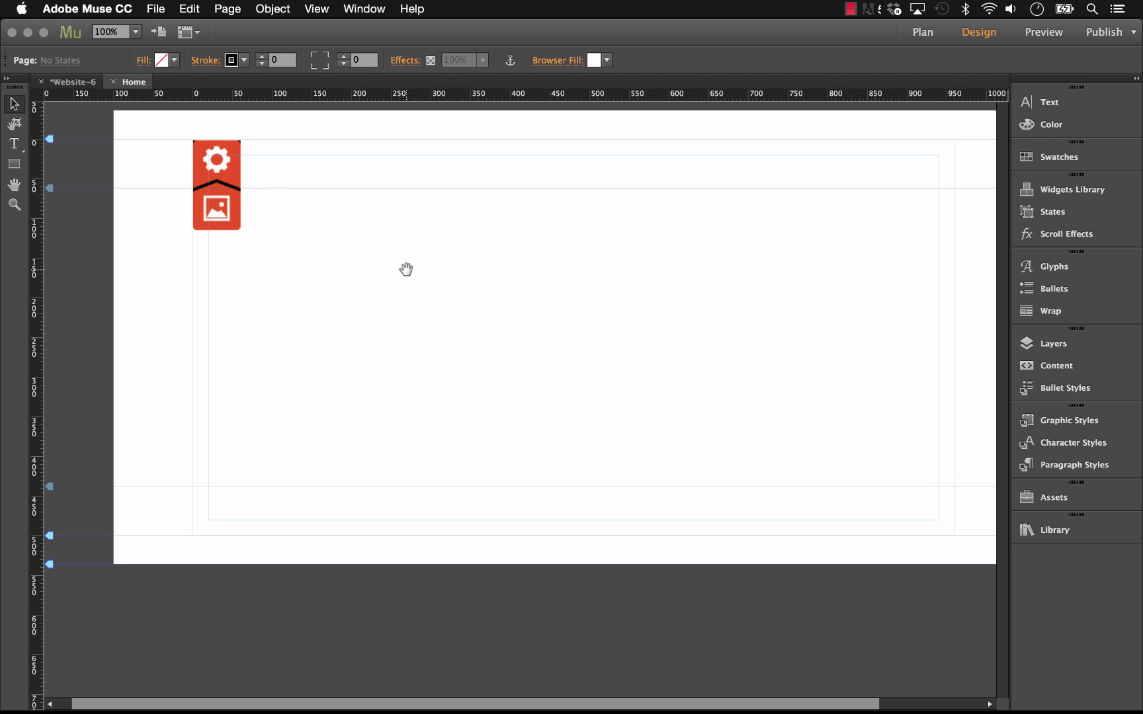
pyautogui.moveTo(405, 268); pyautogui.dragTo(344, 257)
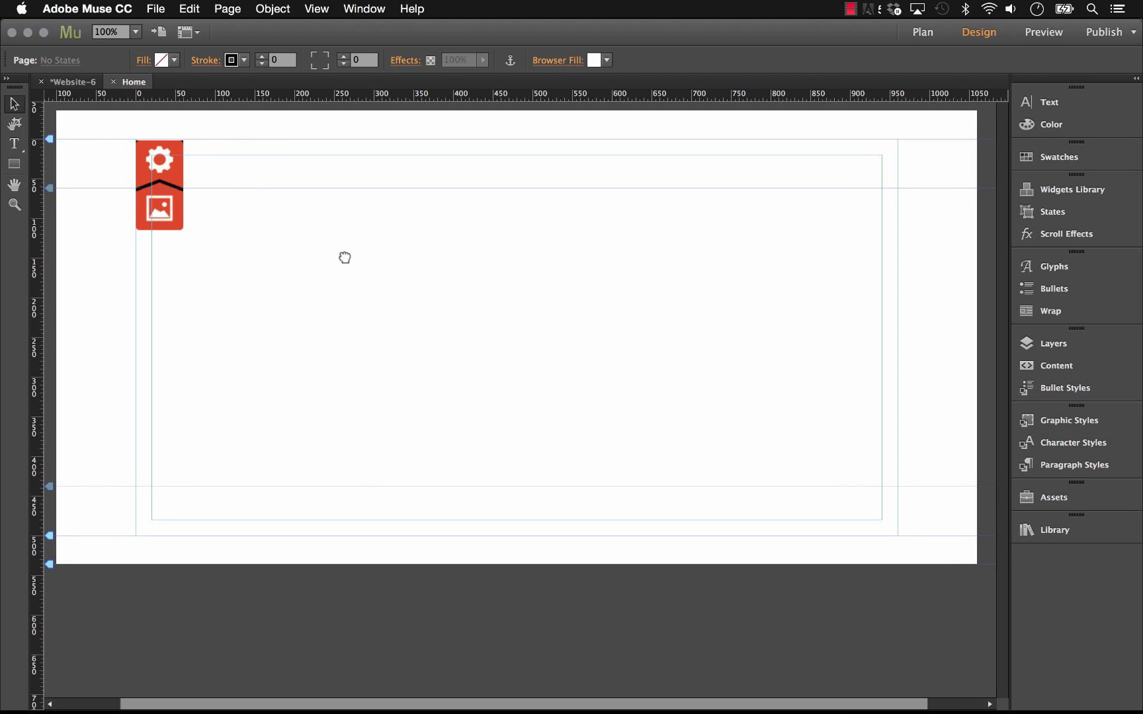
pyautogui.click(187, 157)
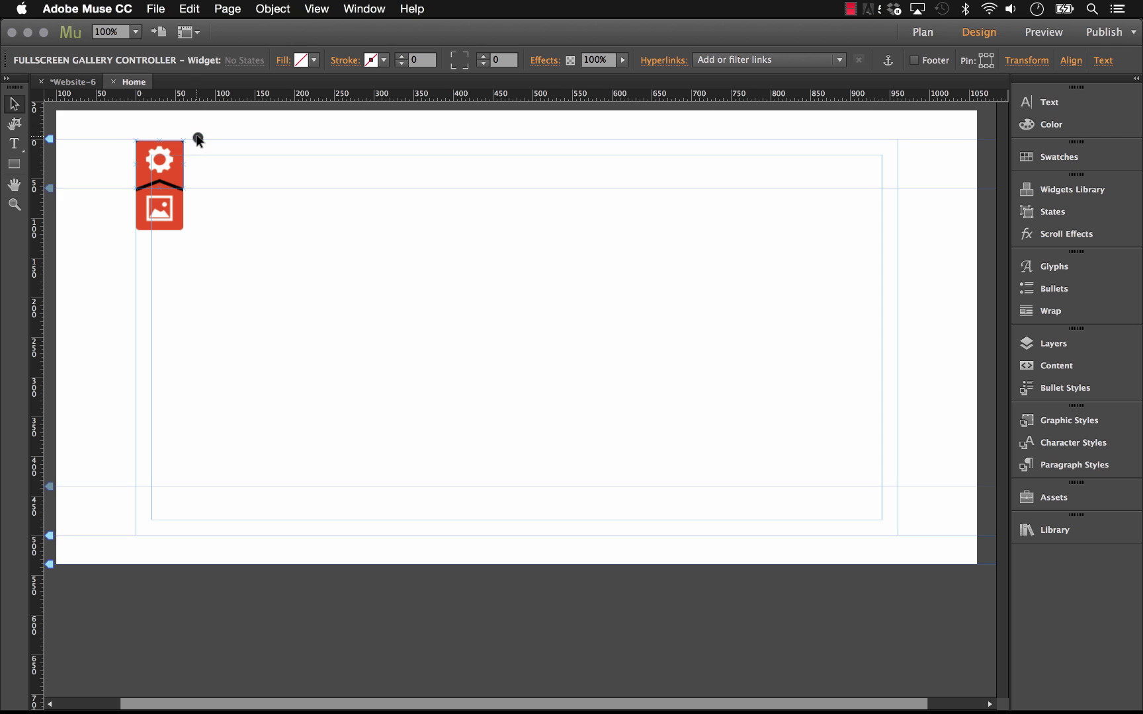
pyautogui.click(198, 139)
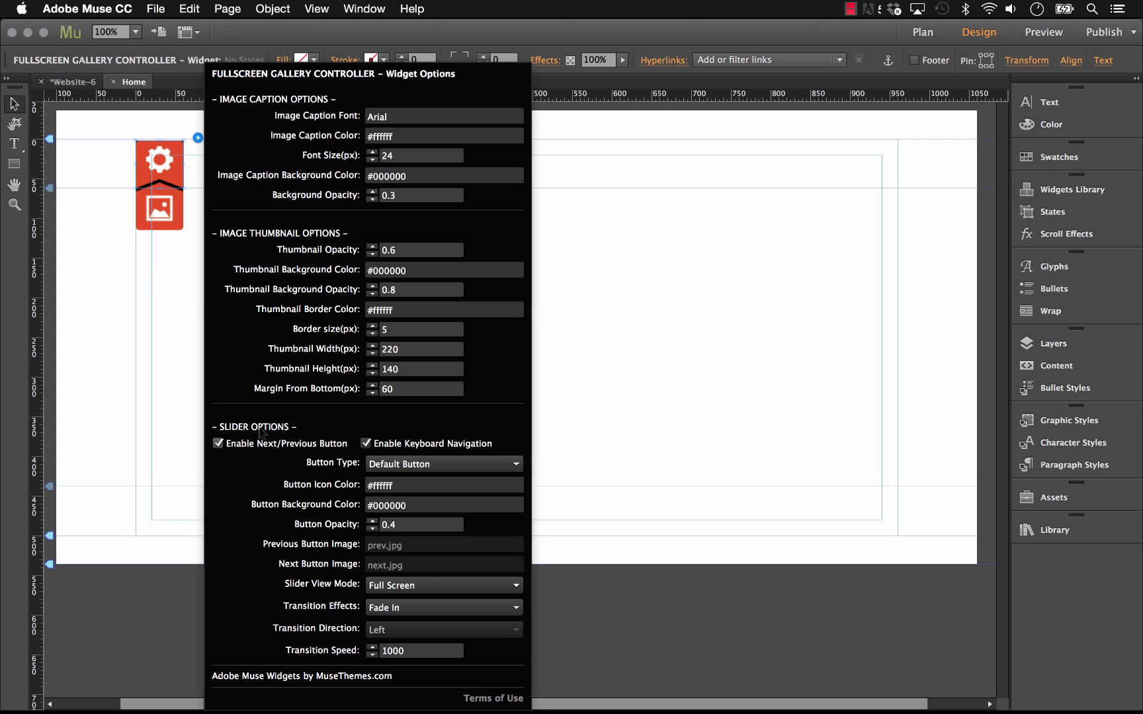
pyautogui.click(171, 244)
pyautogui.click(170, 212)
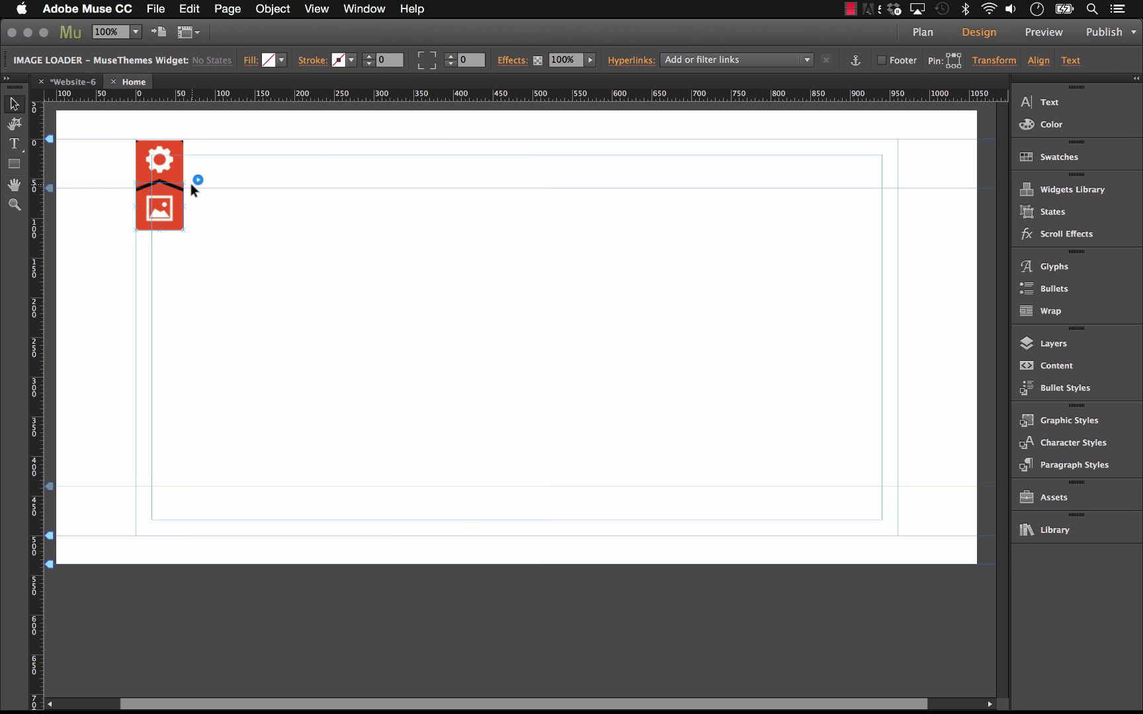
pyautogui.click(196, 180)
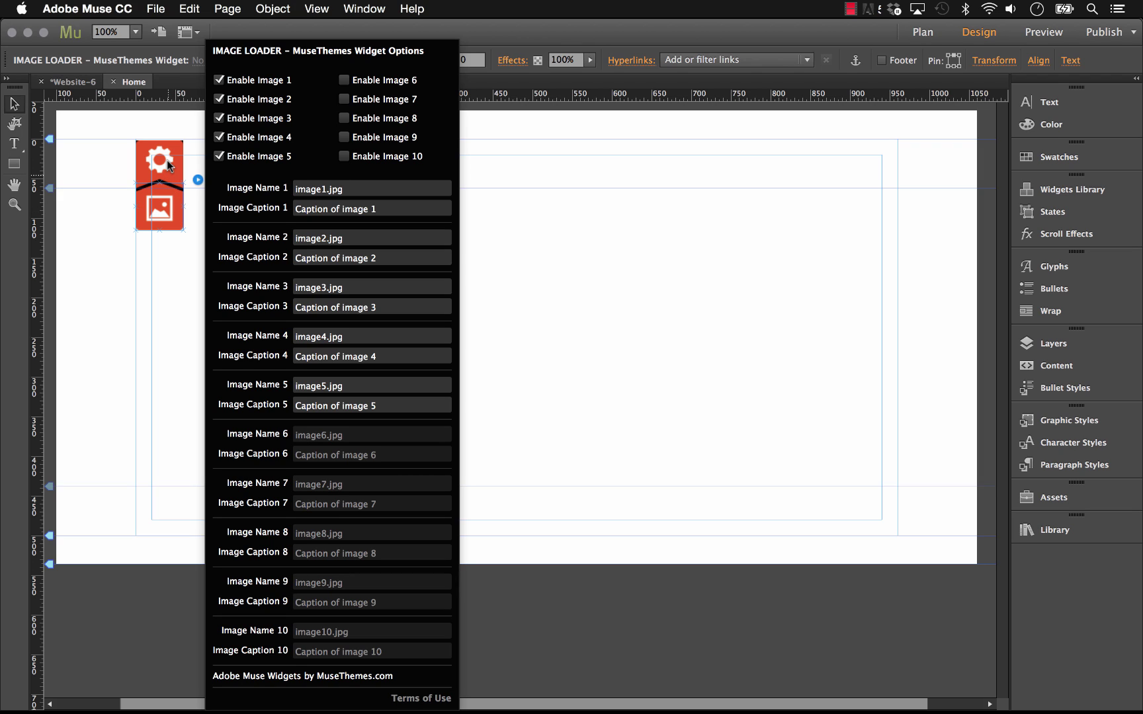
pyautogui.click(181, 134)
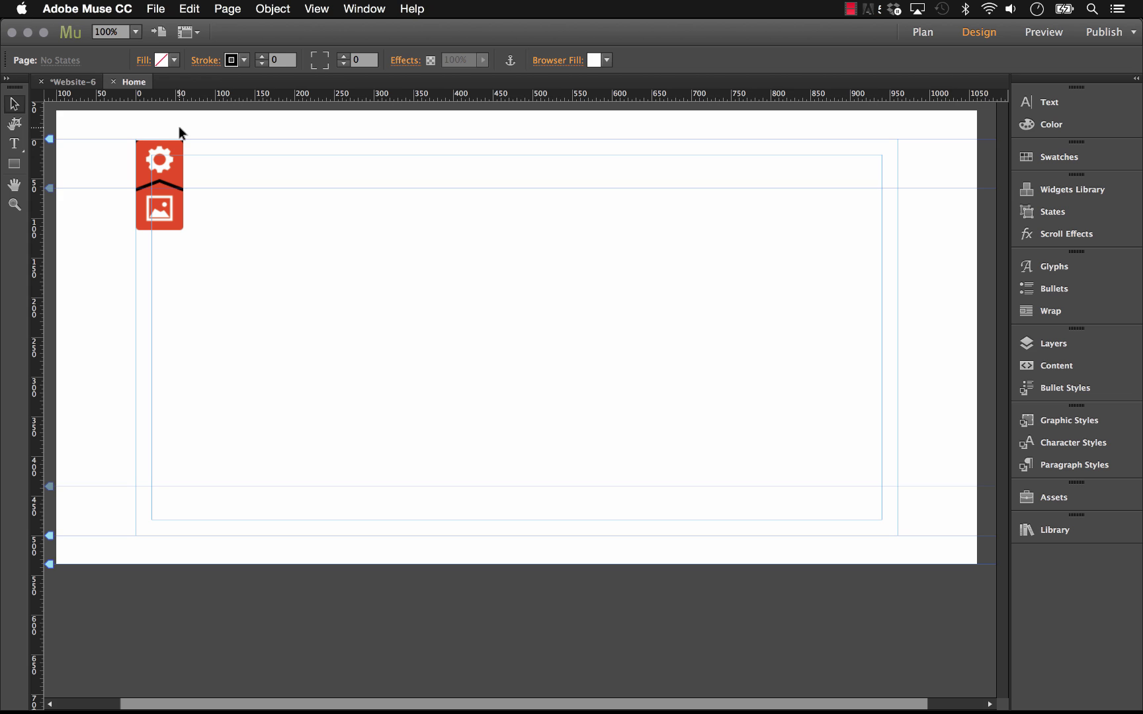
# Add the four Thumb Gallery images, including comp.jpg, deck.jpg and door.jpg, then select the Image Loader.
pyautogui.click(156, 9)
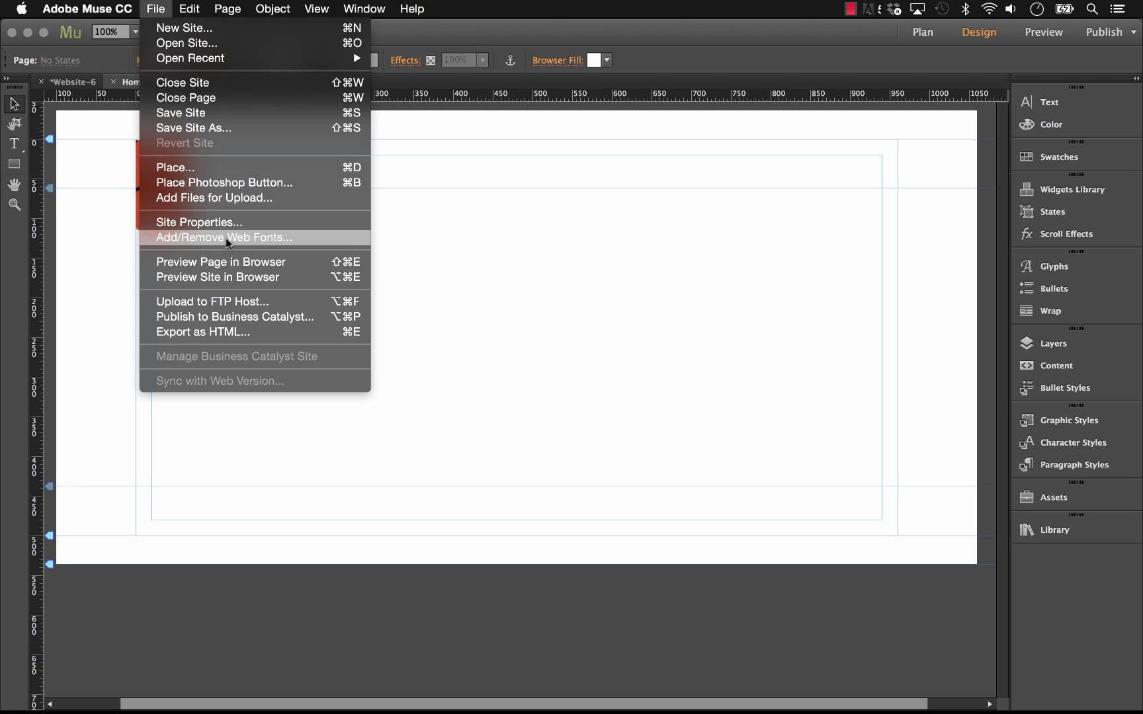
pyautogui.click(197, 201)
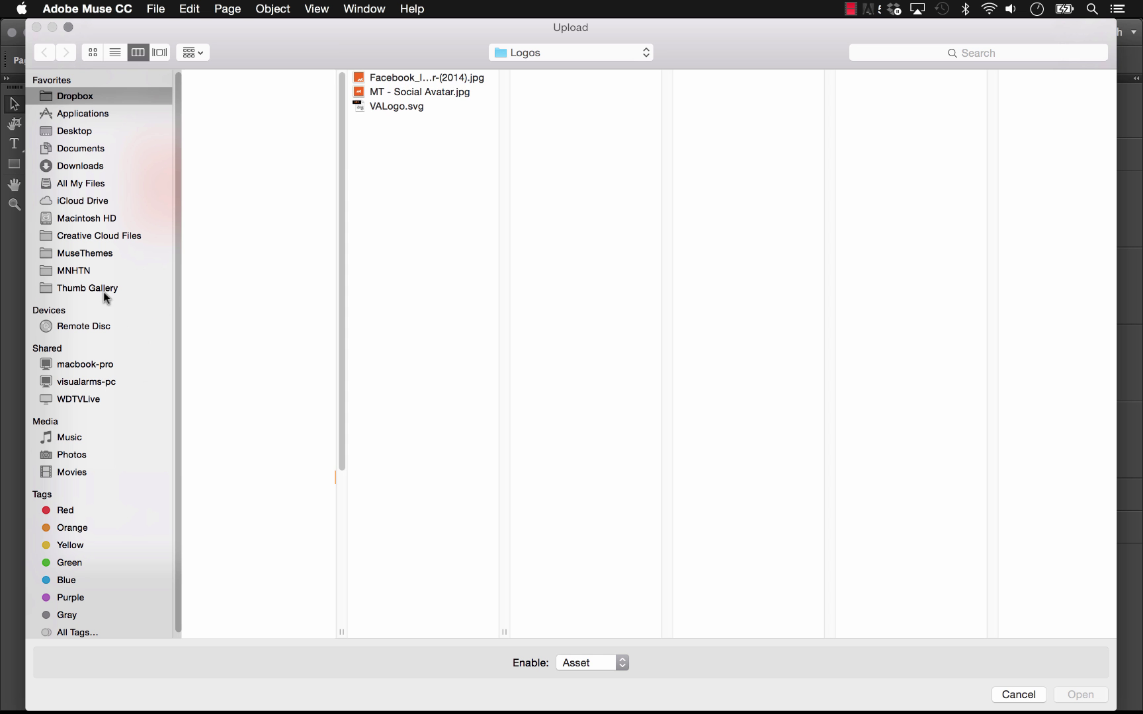
pyautogui.click(104, 294)
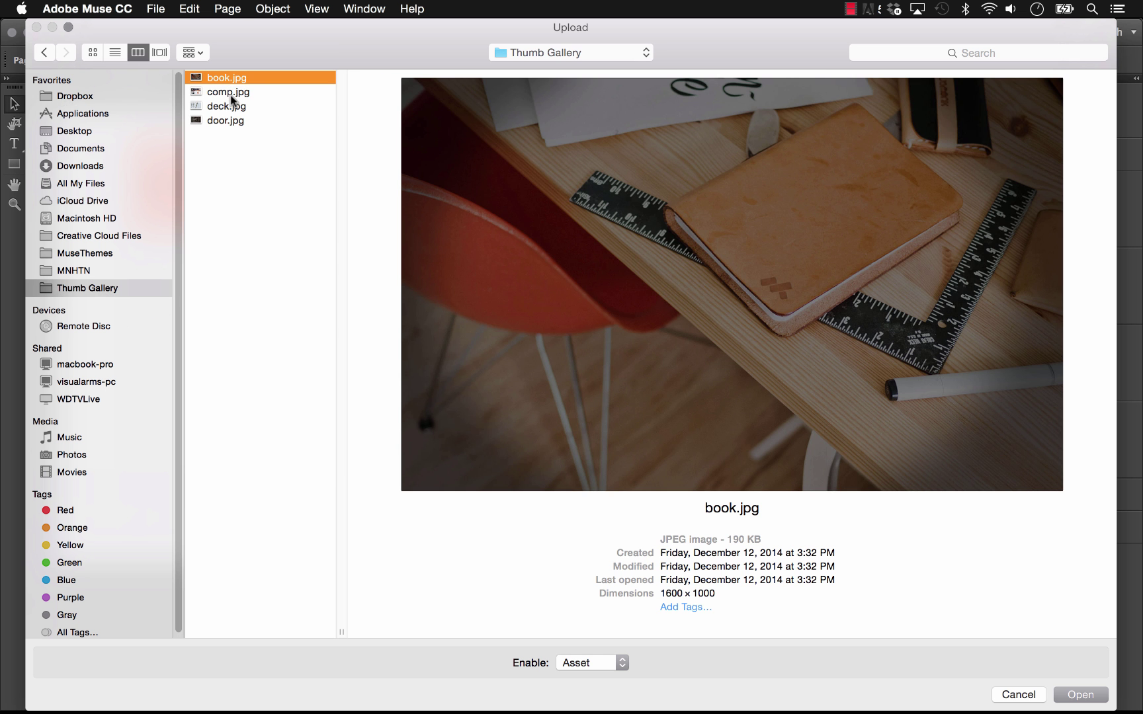
pyautogui.click(232, 93)
pyautogui.click(235, 106)
pyautogui.click(234, 121)
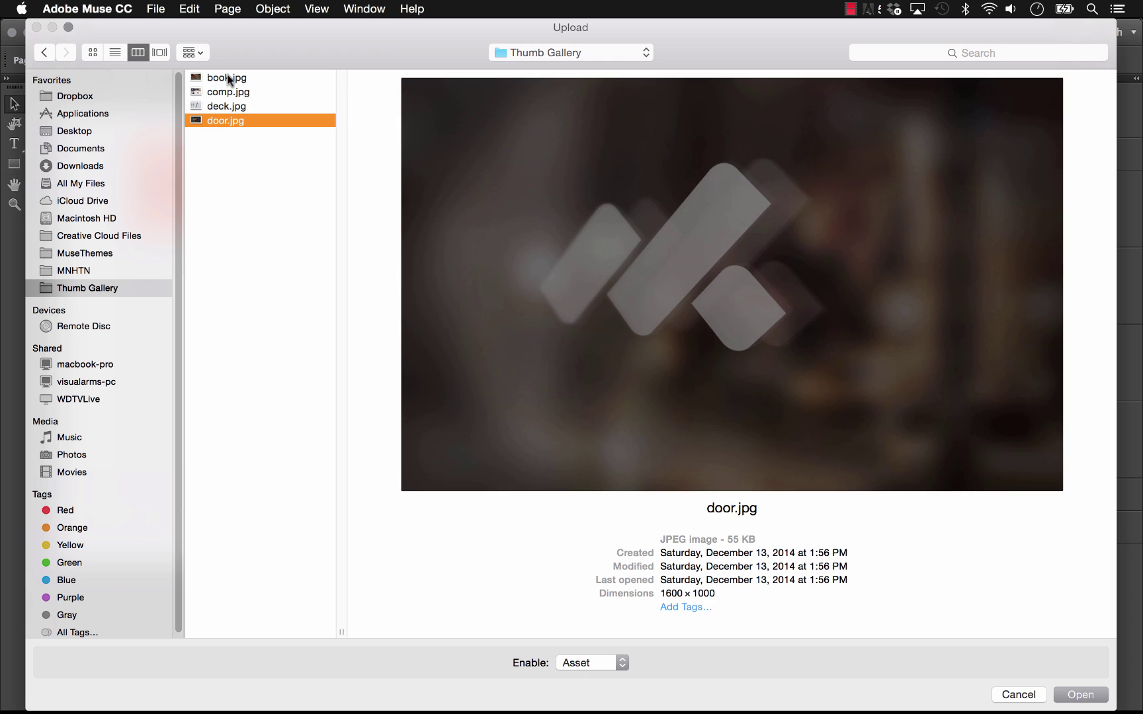
pyautogui.keyDown('shift'); pyautogui.click(228, 79); pyautogui.keyUp('shift')
pyautogui.click(1082, 694)
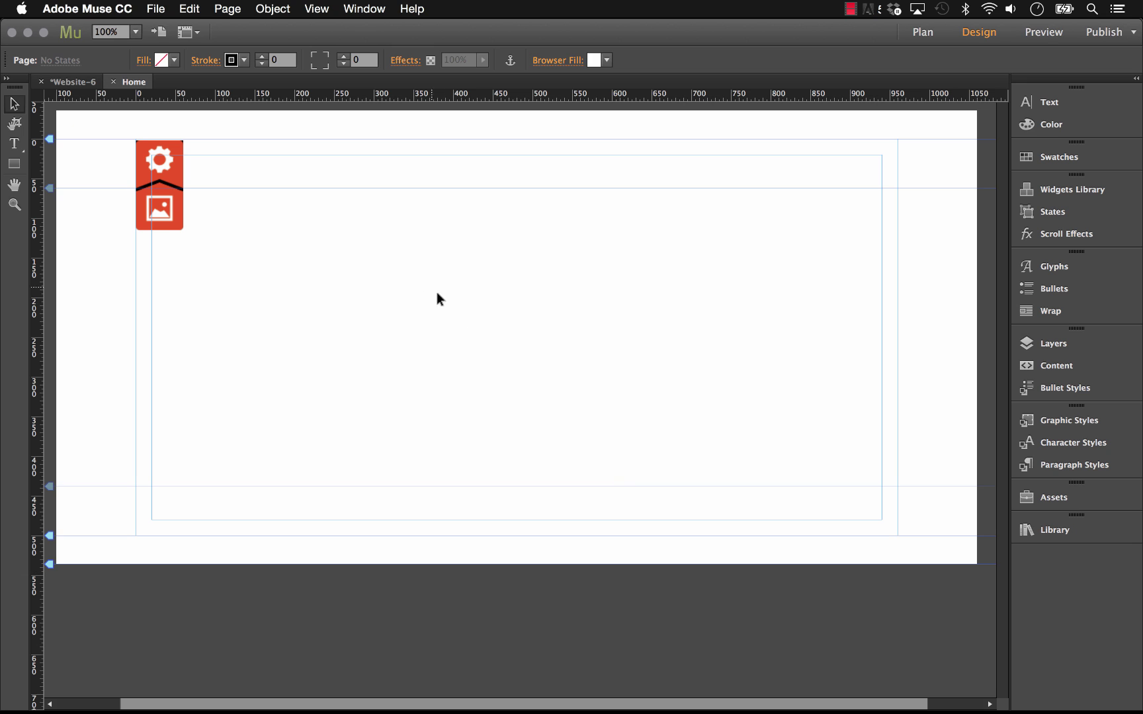
pyautogui.click(162, 219)
# In the Image Loader options, disable image 5 and name image 1 book.jpg.
pyautogui.click(197, 181)
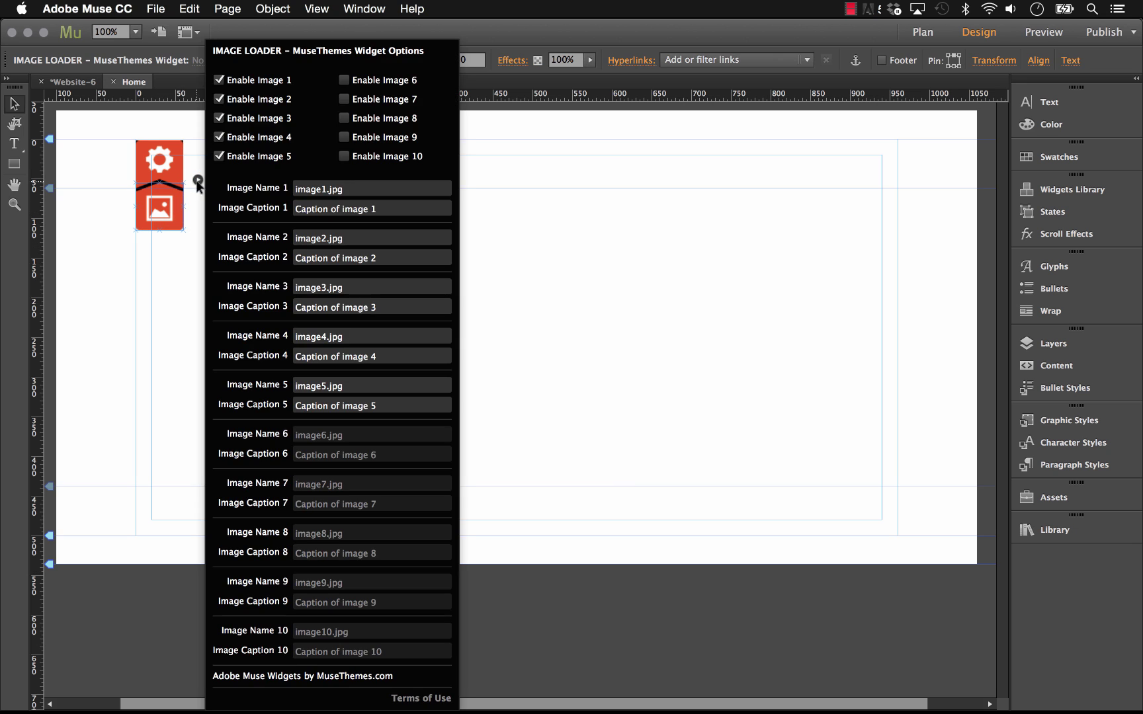
pyautogui.click(219, 156)
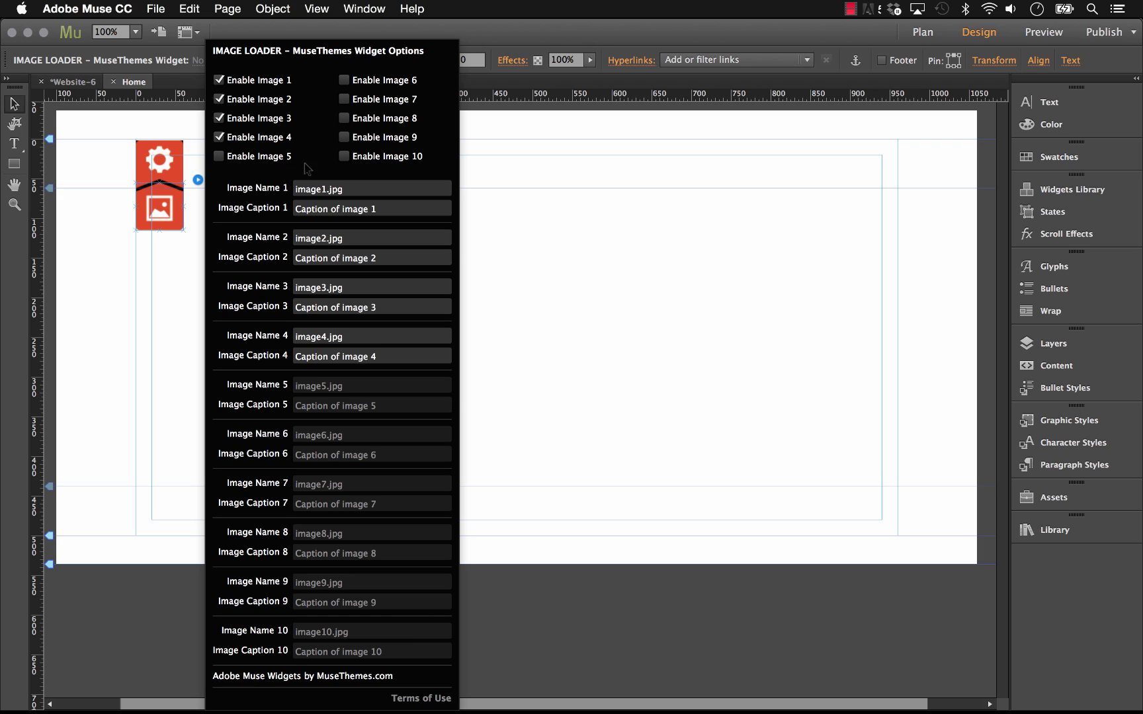
pyautogui.click(301, 188)
pyautogui.press('super+a')
pyautogui.write('b')
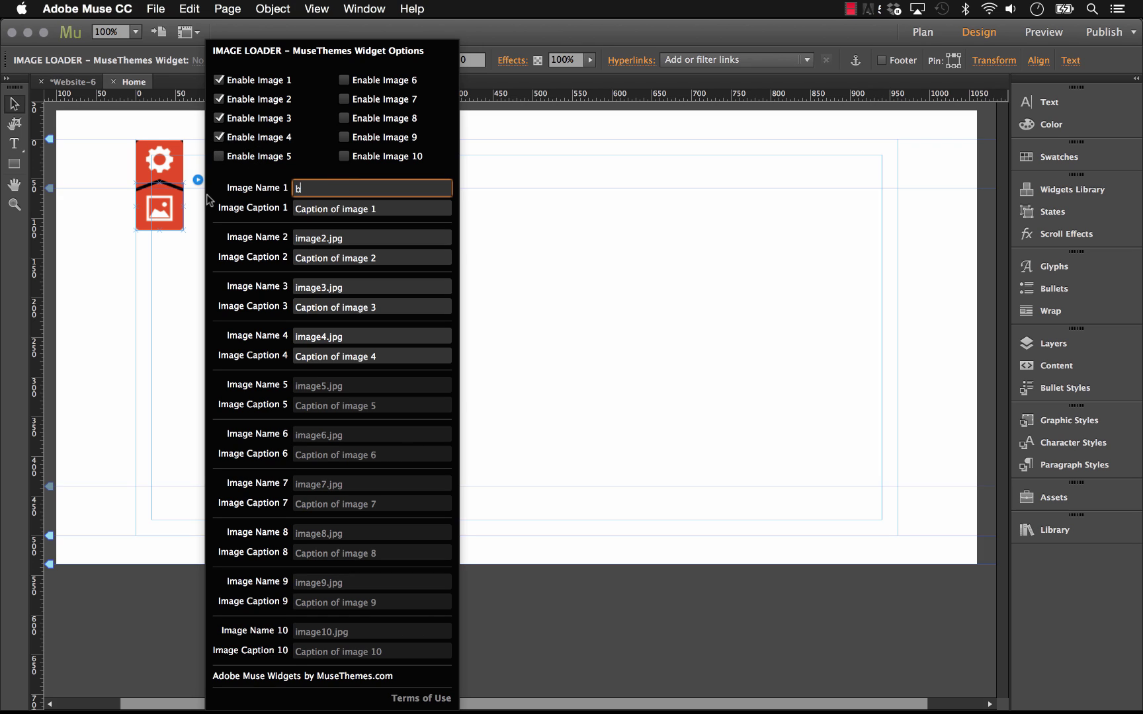
pyautogui.write('iok.jpg')
pyautogui.press('Tab')
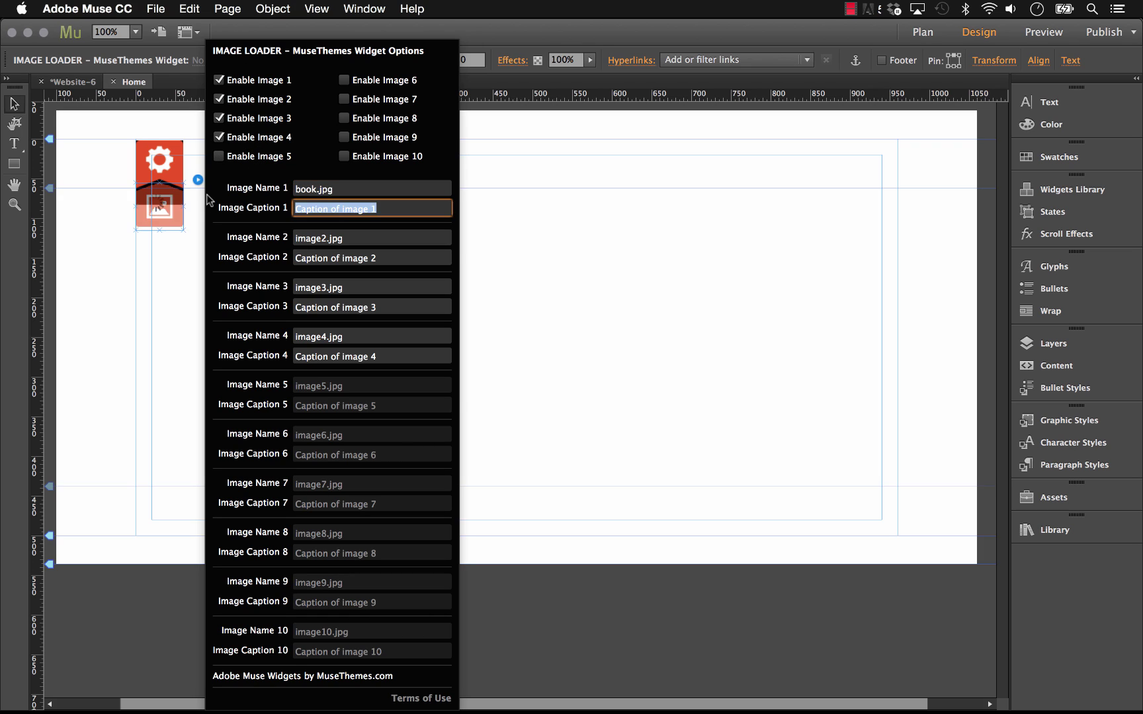
# Set image names 2–4 to comp.jpg, deck.jpg and door.jpg and close the options.
pyautogui.press('Tab')
pyautogui.write('Com')
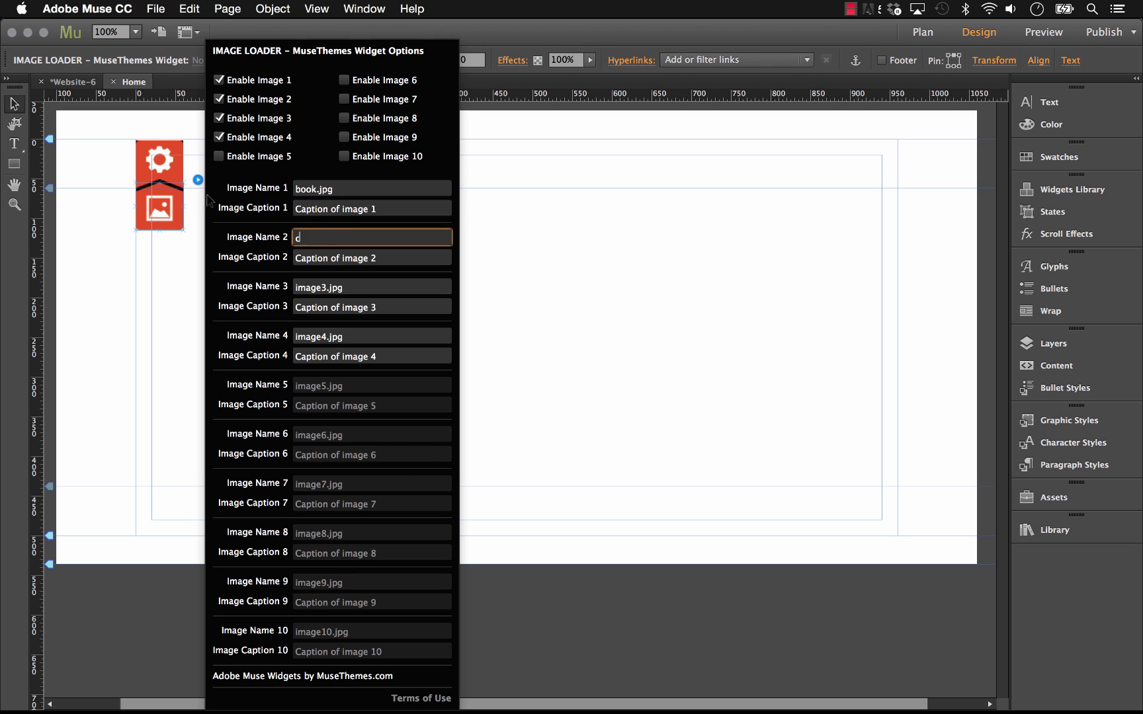
pyautogui.press('Tab')
pyautogui.press('Tab')
pyautogui.write('d')
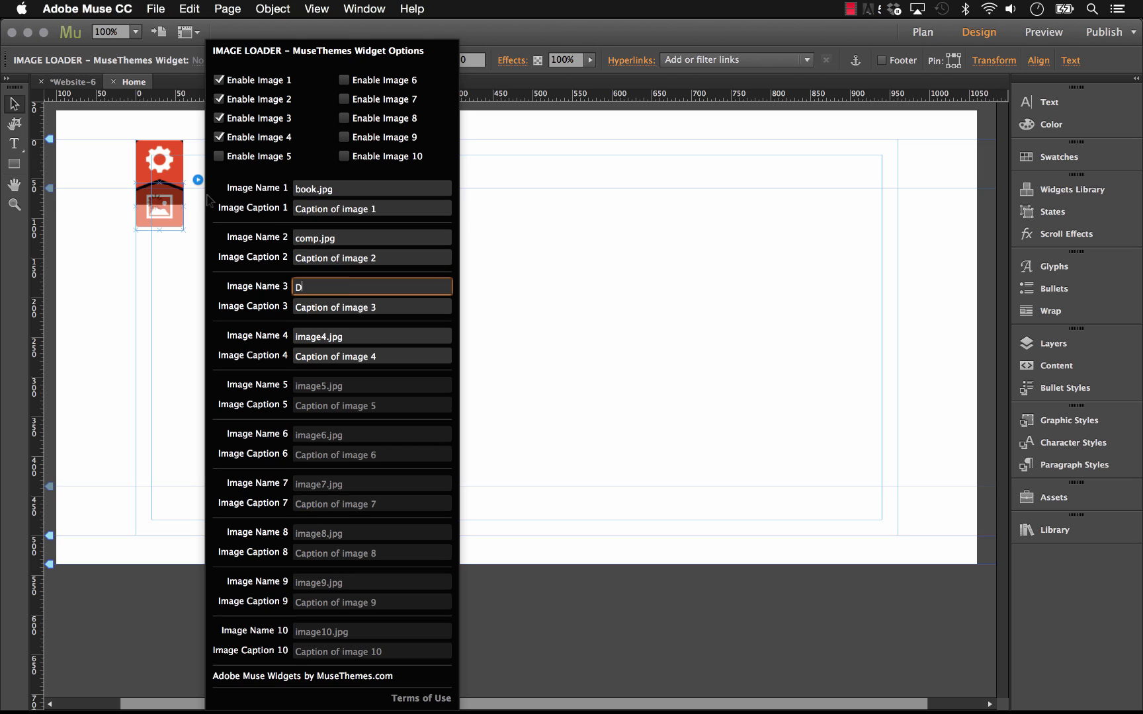
pyautogui.write('eck.jpg')
pyautogui.press('Tab')
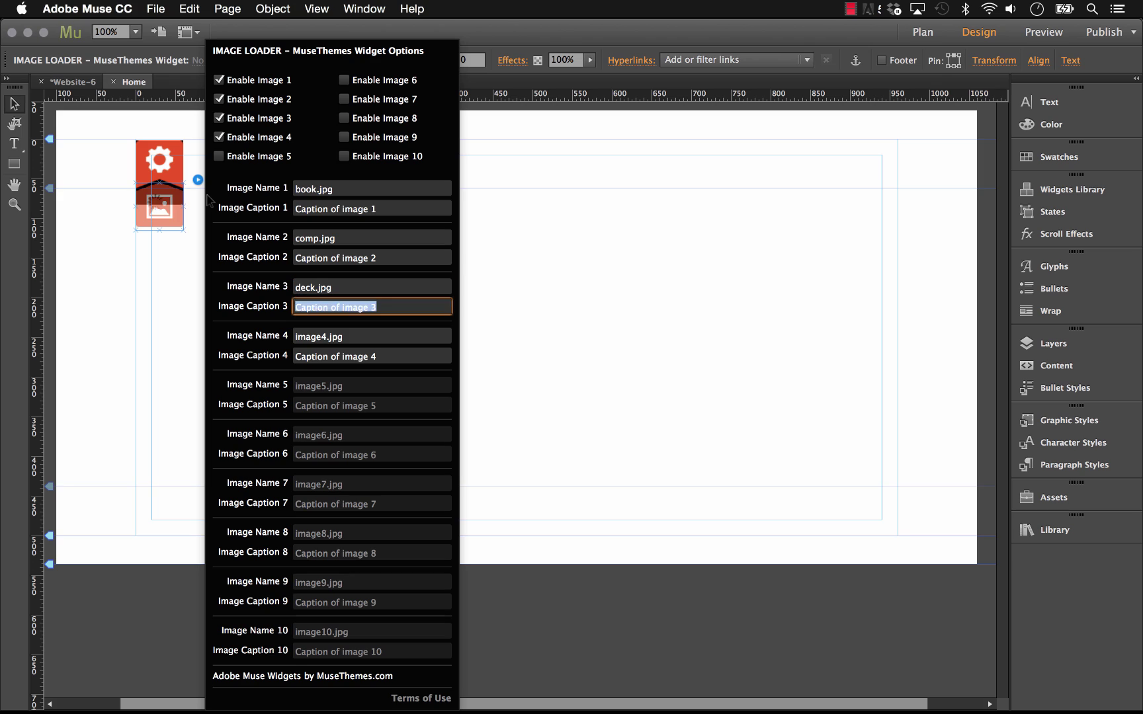
pyautogui.press('Tab')
pyautogui.write('door')
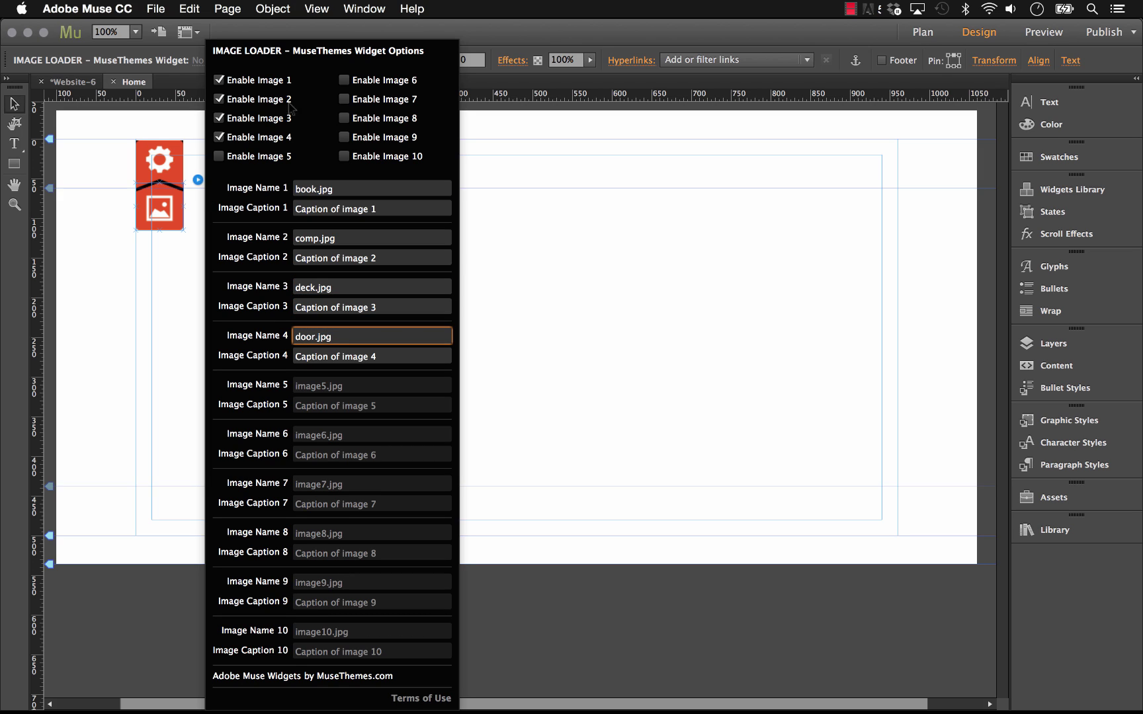
pyautogui.click(422, 201)
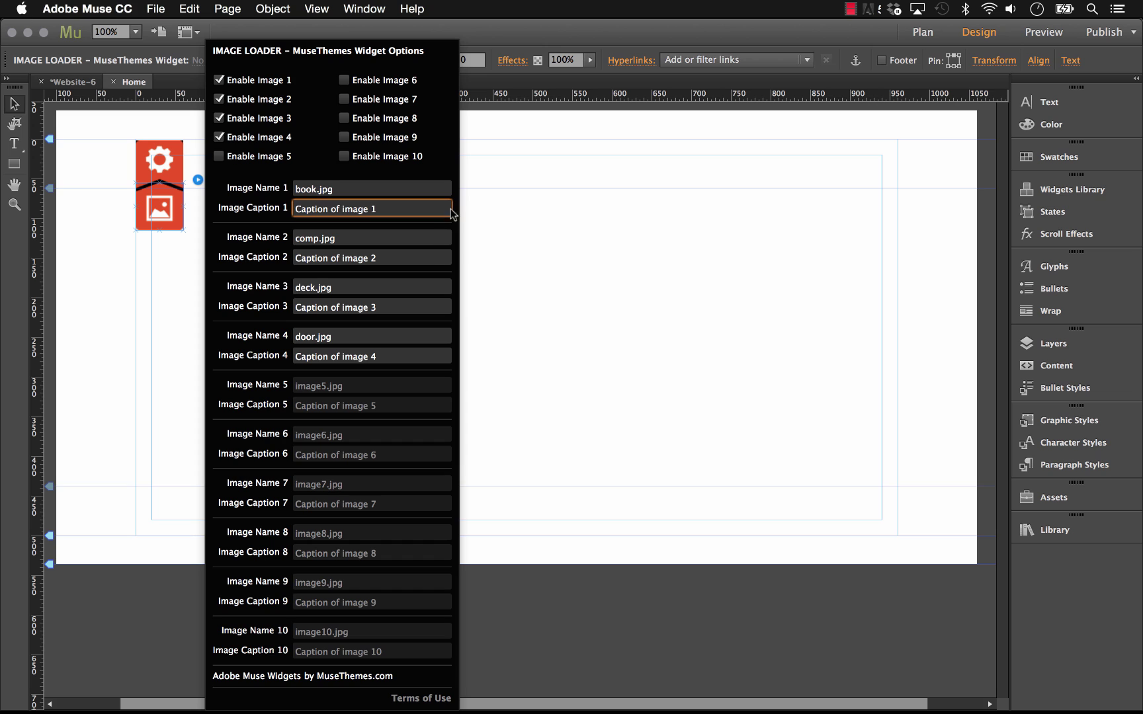
pyautogui.click(485, 189)
# Preview the page in Safari and step to the next image and back.
pyautogui.click(155, 9)
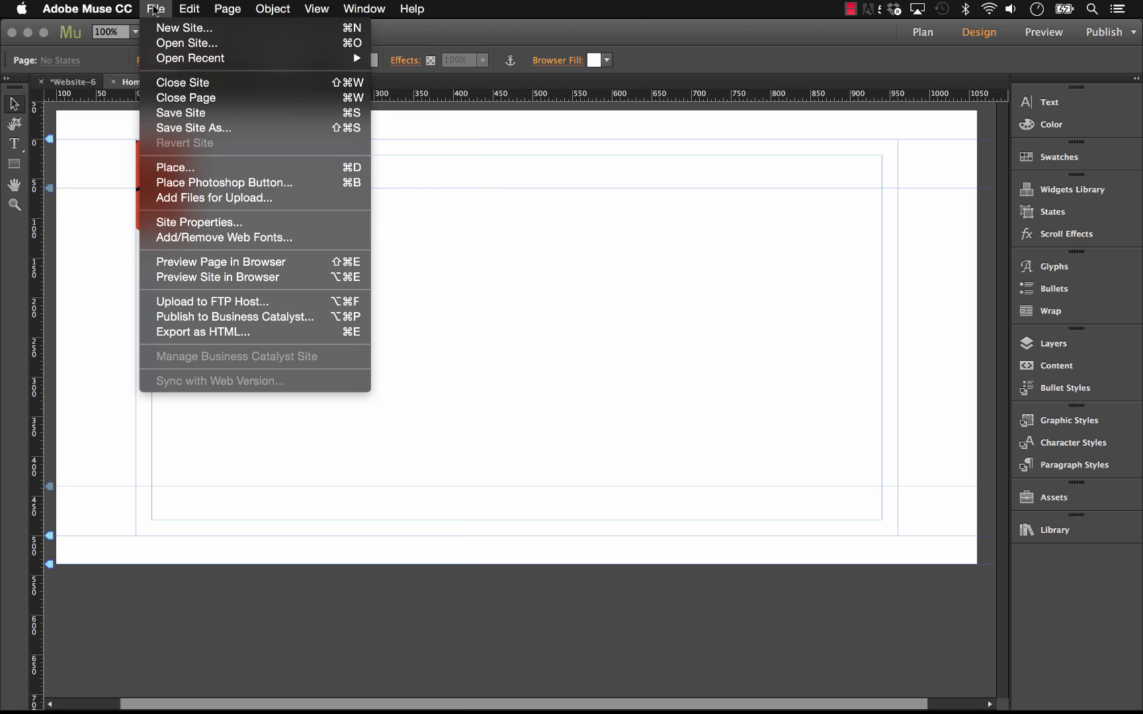
pyautogui.click(241, 266)
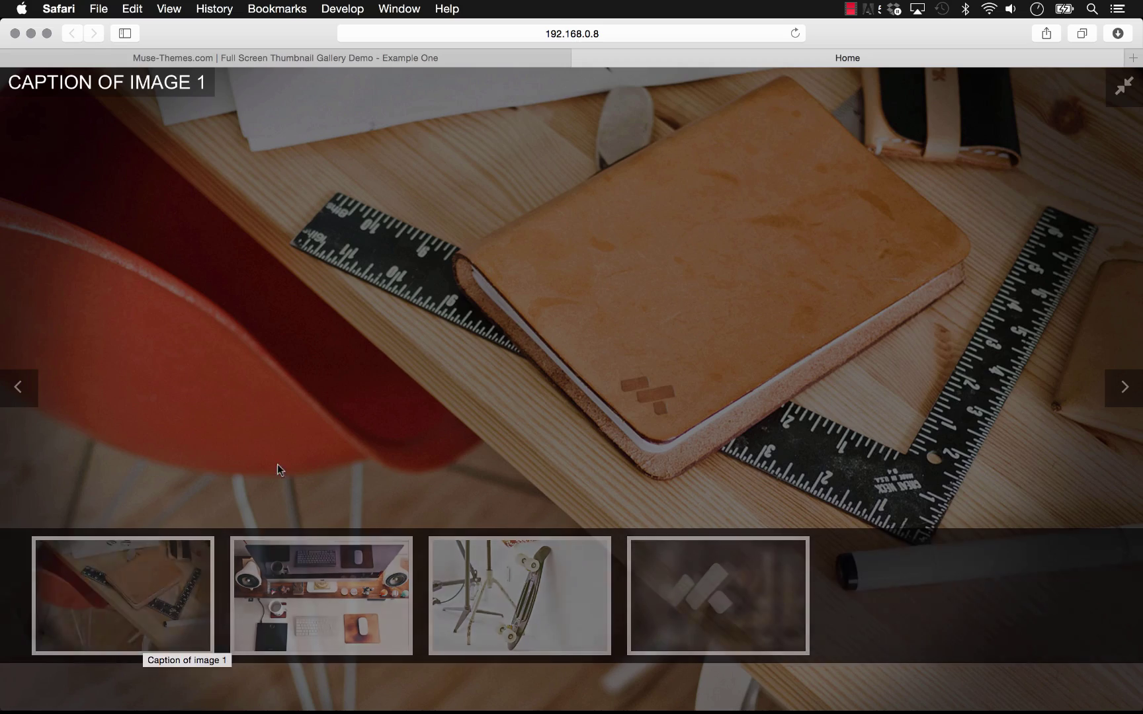
pyautogui.click(1125, 405)
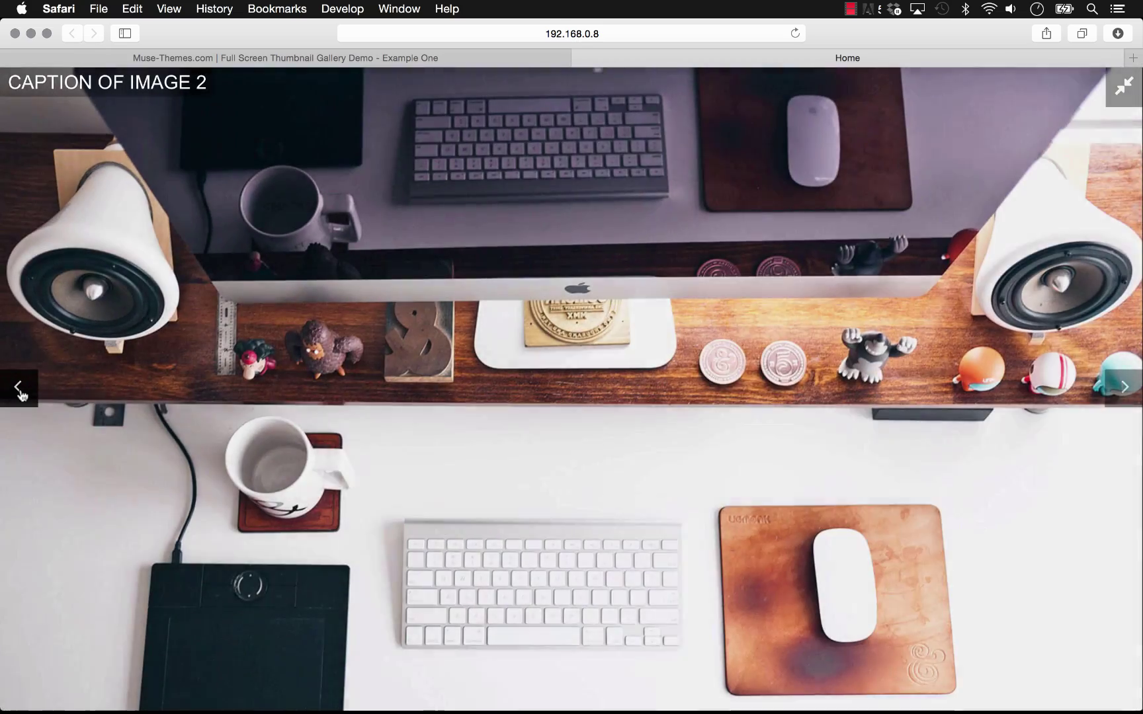
pyautogui.click(18, 387)
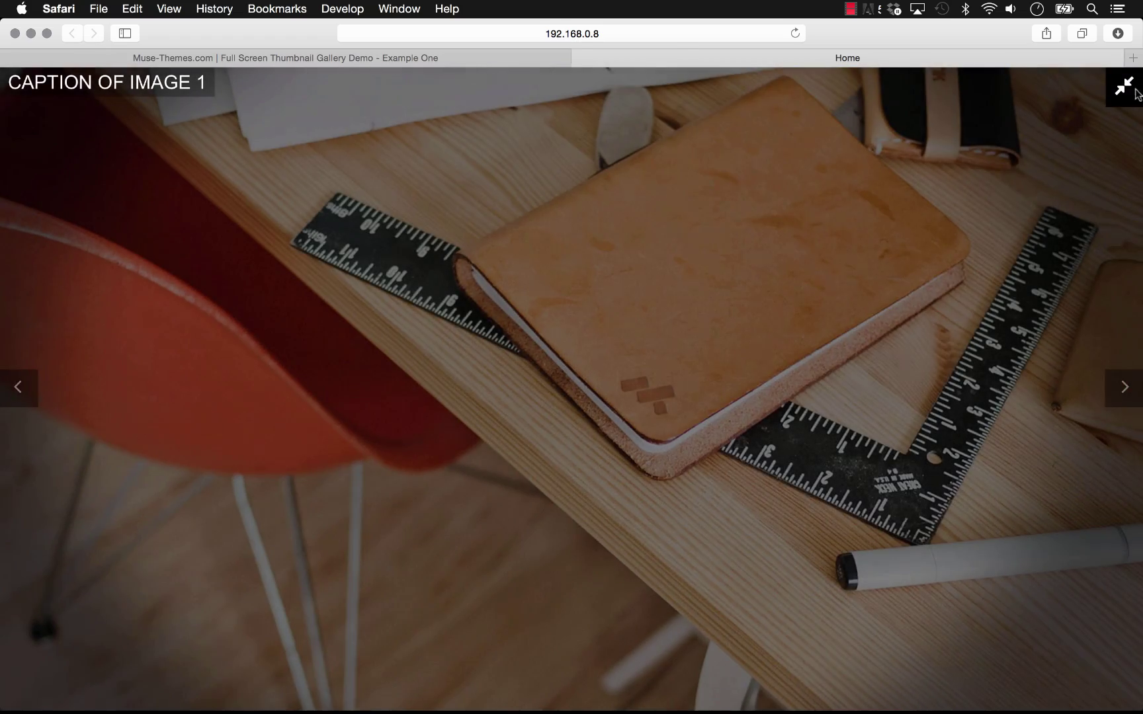
# Toggle fit/fill back to the letterboxed fit view, reveal the thumbnails, and return to Muse.
pyautogui.click(1125, 89)
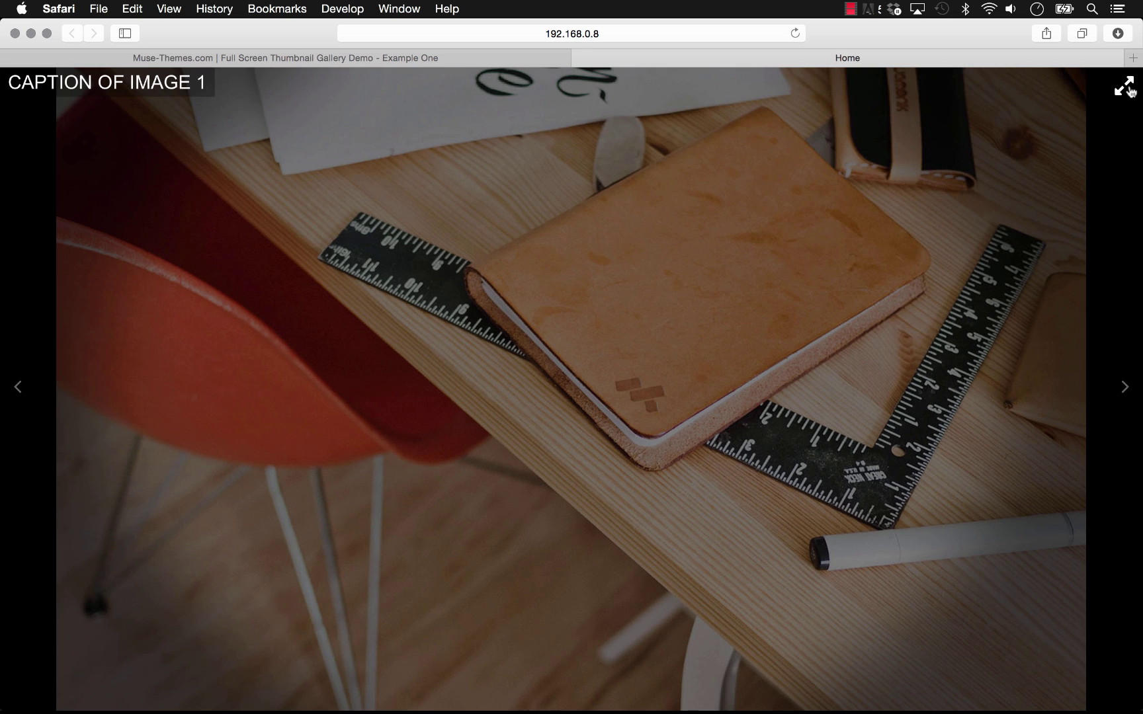
pyautogui.click(1125, 88)
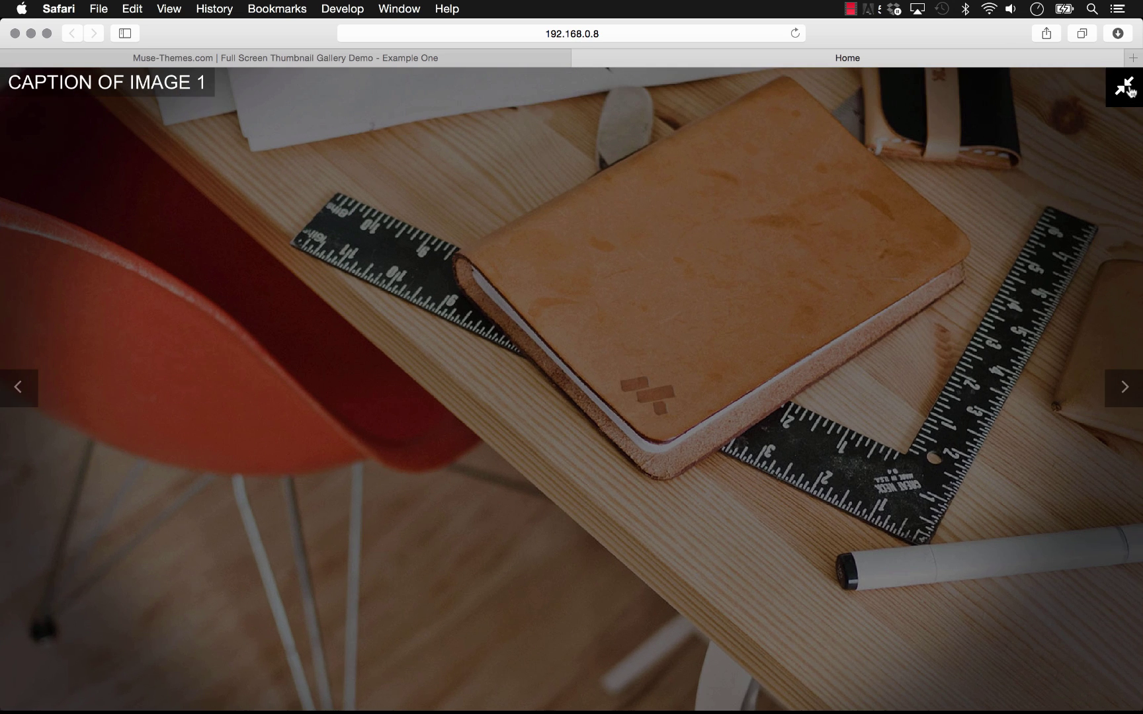
pyautogui.click(1125, 89)
pyautogui.moveTo(740, 497)
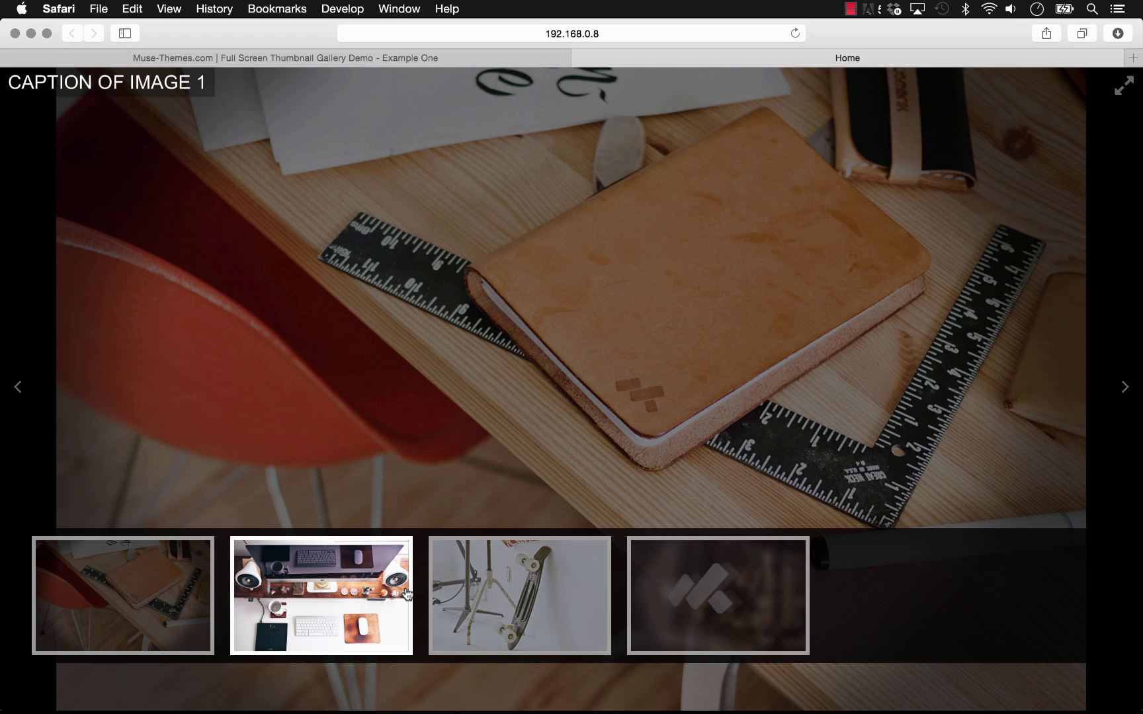
pyautogui.moveTo(342, 695)
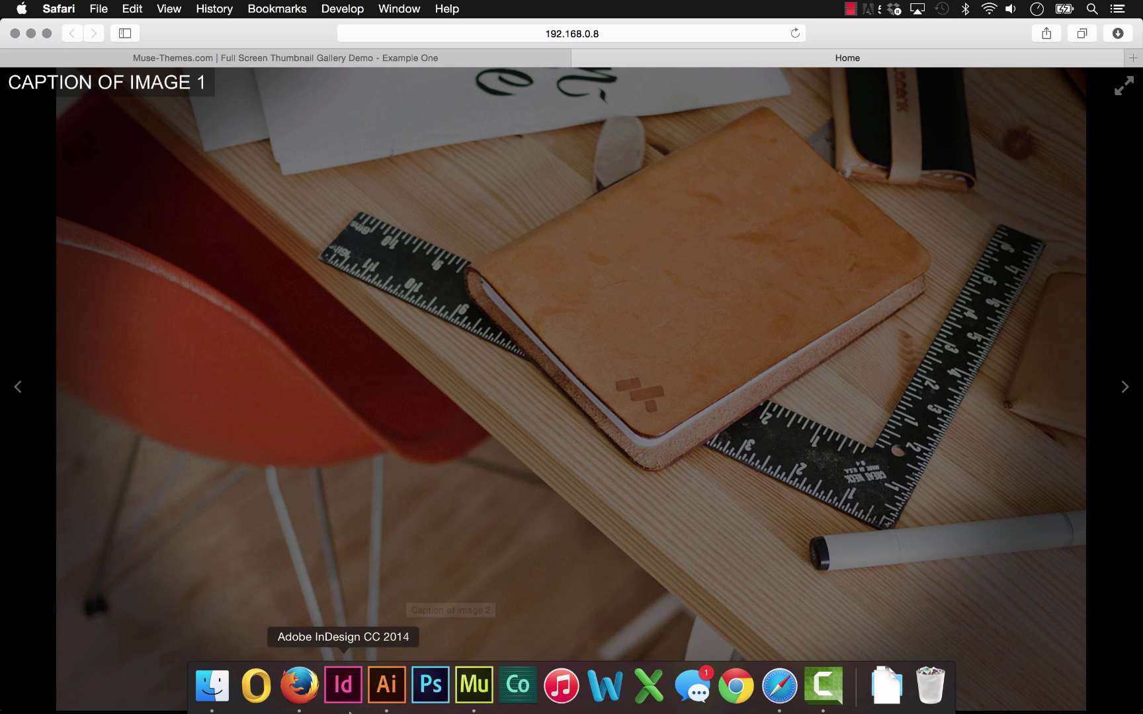
pyautogui.click(480, 695)
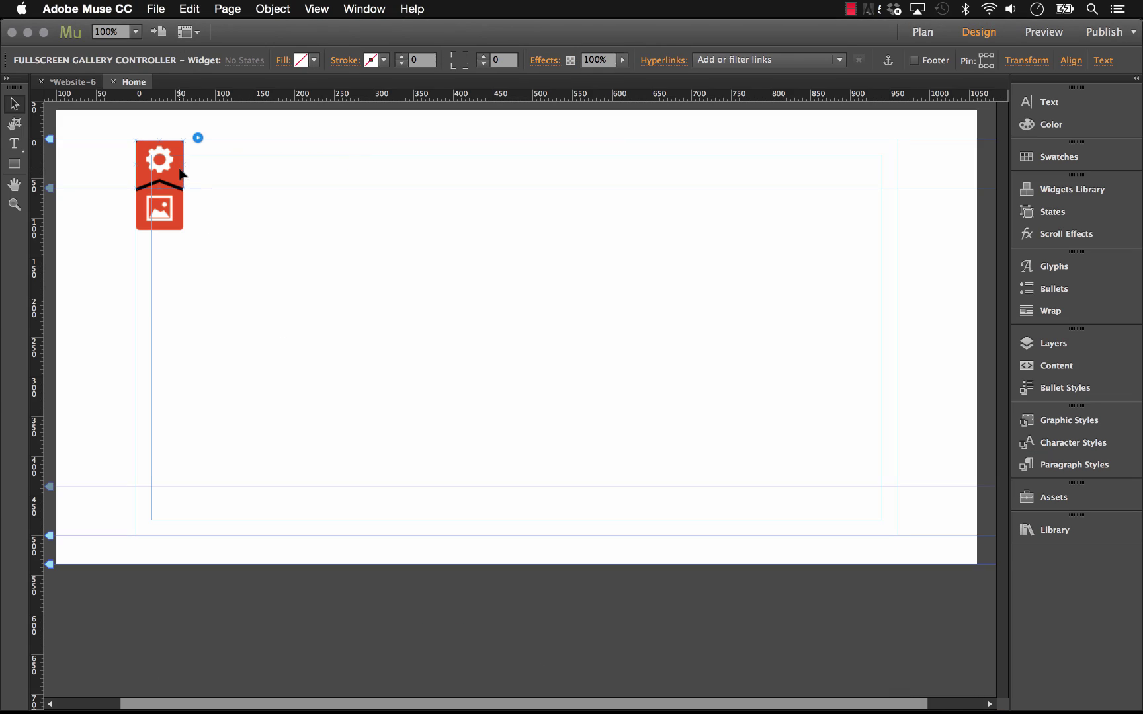
# Open the Fullscreen Gallery Controller options and set Image Caption Font to open-sans.
pyautogui.click(198, 138)
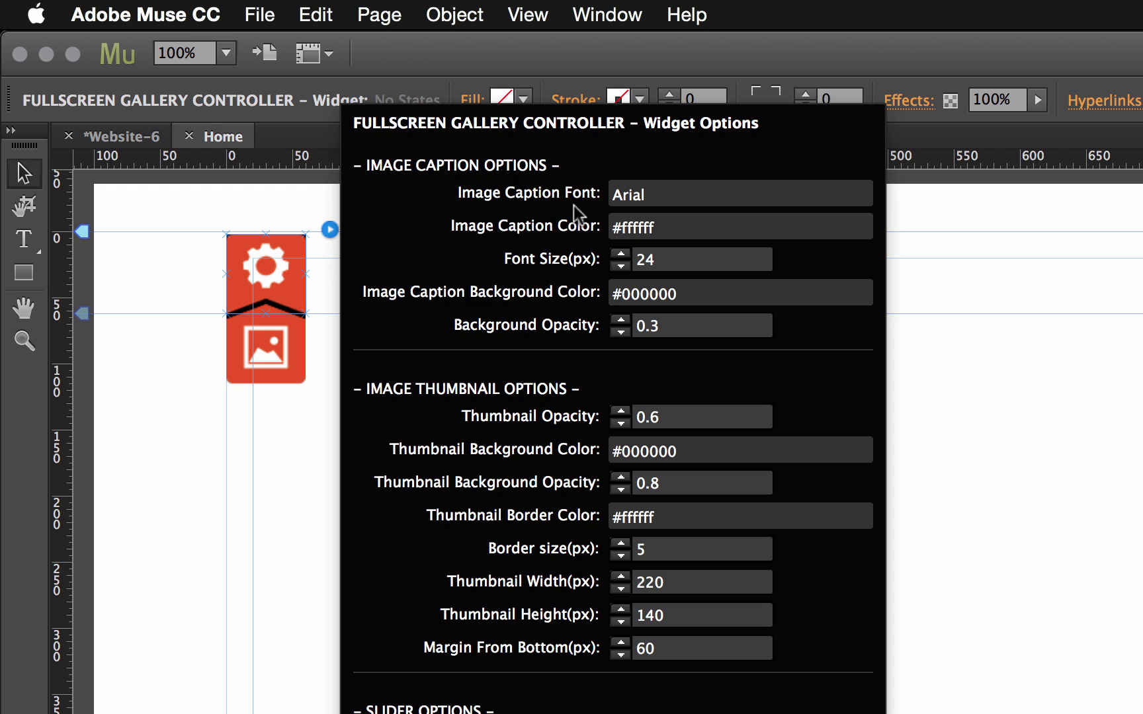
pyautogui.click(657, 195)
pyautogui.doubleClick(657, 195)
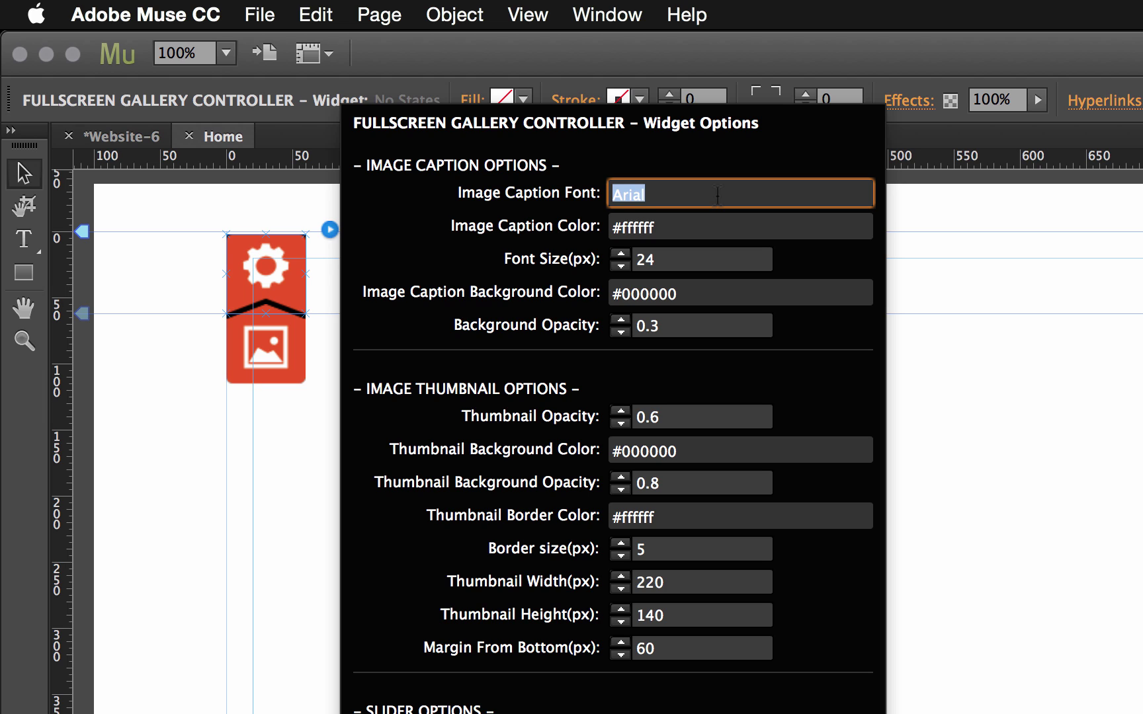
pyautogui.write('open-sans')
pyautogui.press('Return')
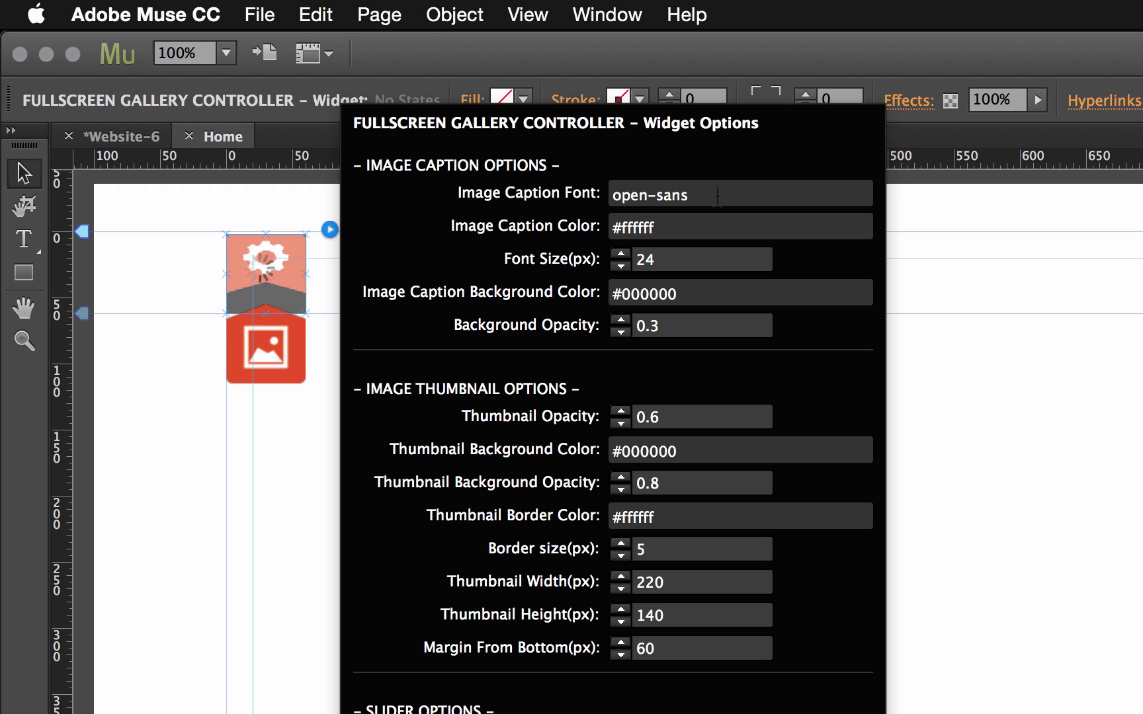
# Change the Image Caption Font to trebuchet-MS, then finally to arial.
pyautogui.moveTo(718, 195); pyautogui.dragTo(612, 195)
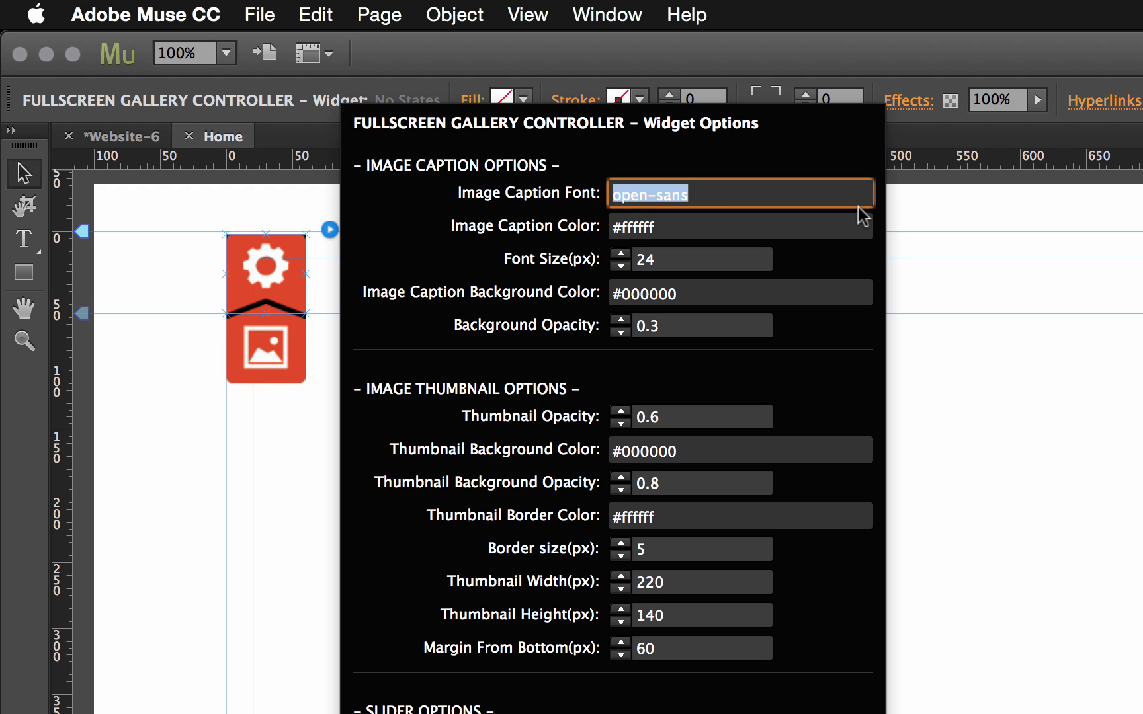
pyautogui.write('trebuchet-m')
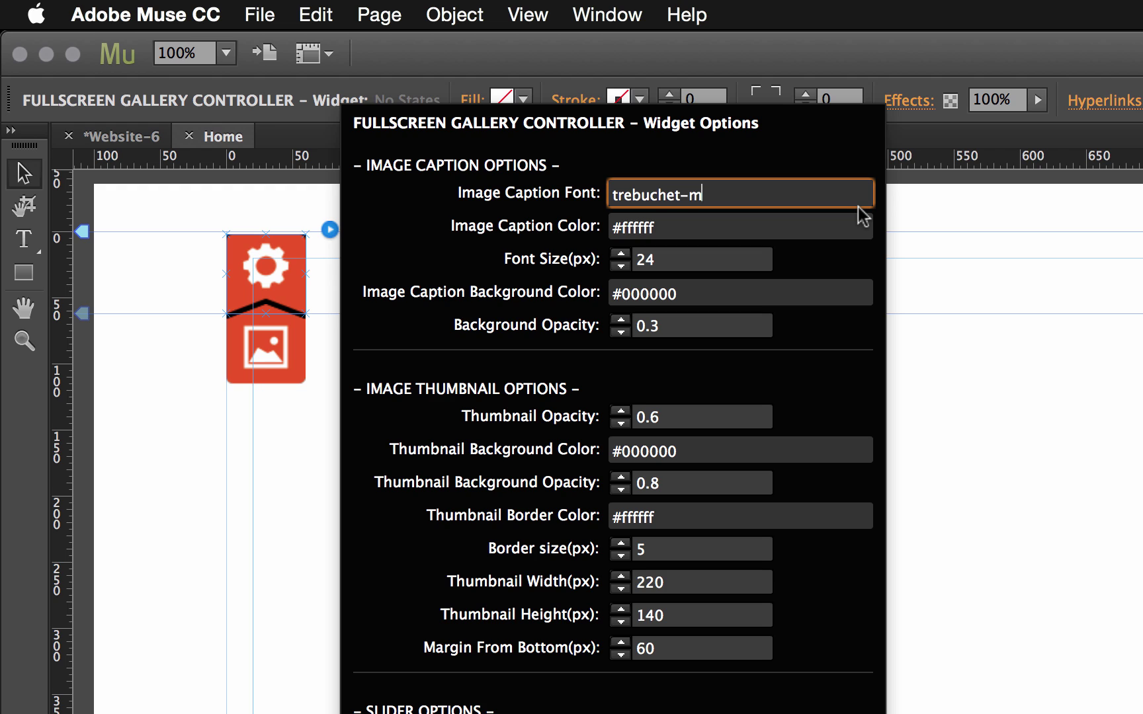
pyautogui.press('BackSpace')
pyautogui.write('MS')
pyautogui.press('Return')
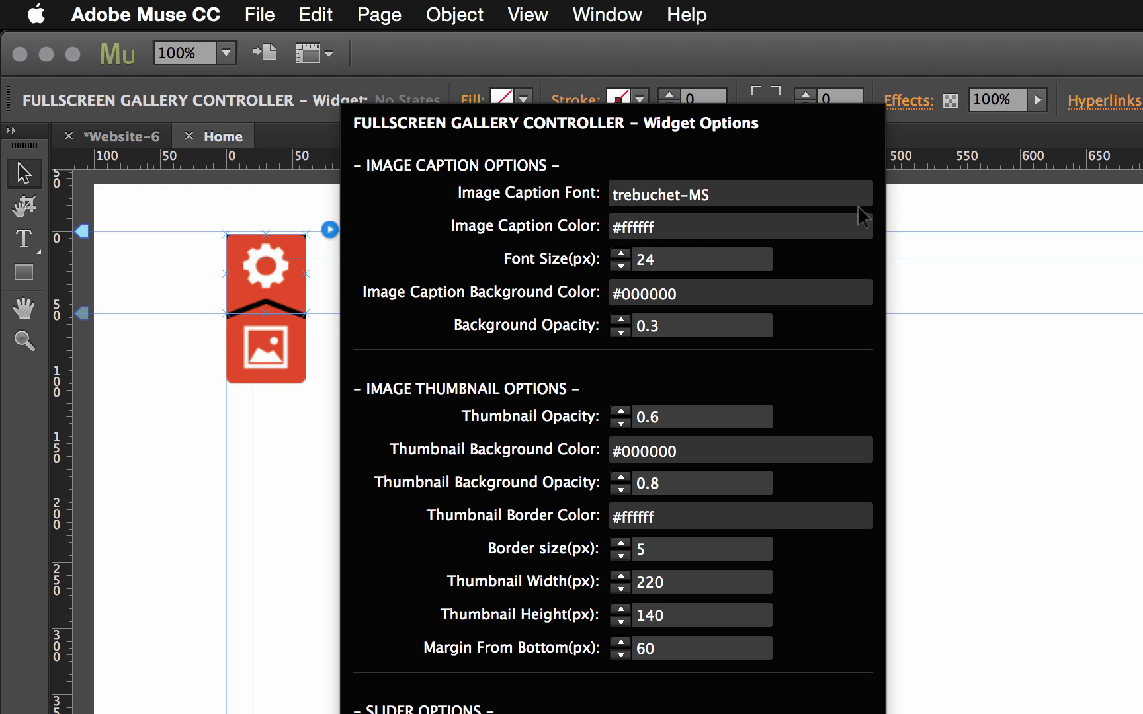
pyautogui.moveTo(748, 195); pyautogui.dragTo(397, 179)
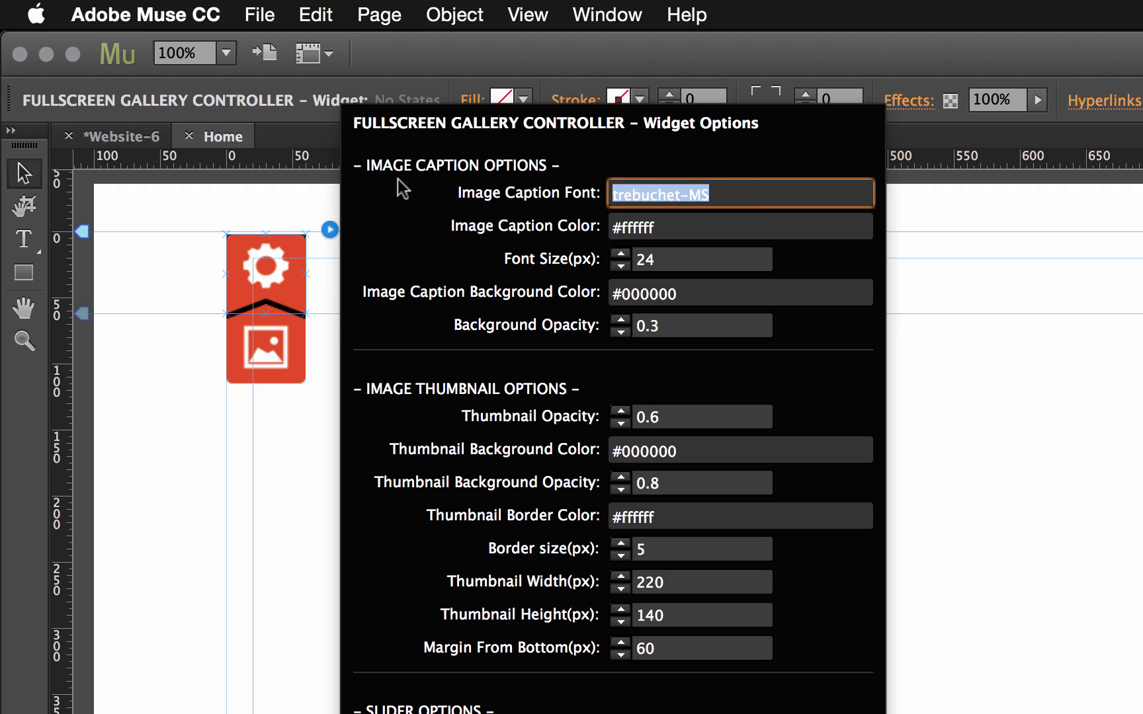
pyautogui.write('arial')
pyautogui.press('Return')
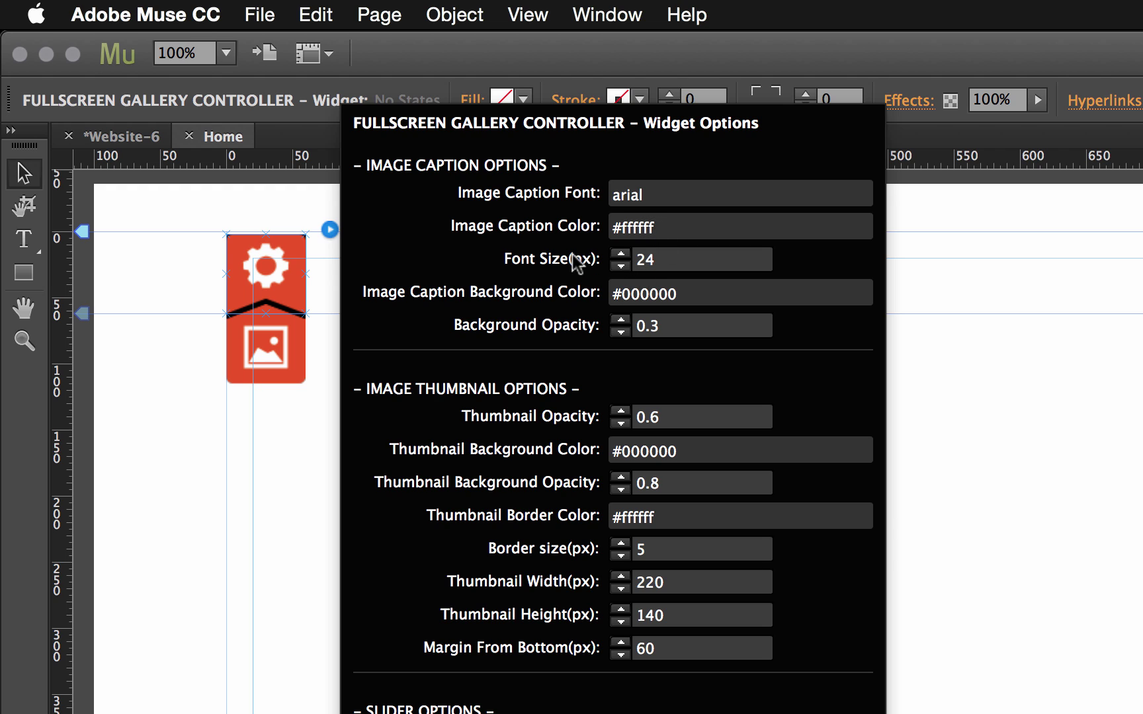
pyautogui.moveTo(677, 294); pyautogui.dragTo(623, 295)
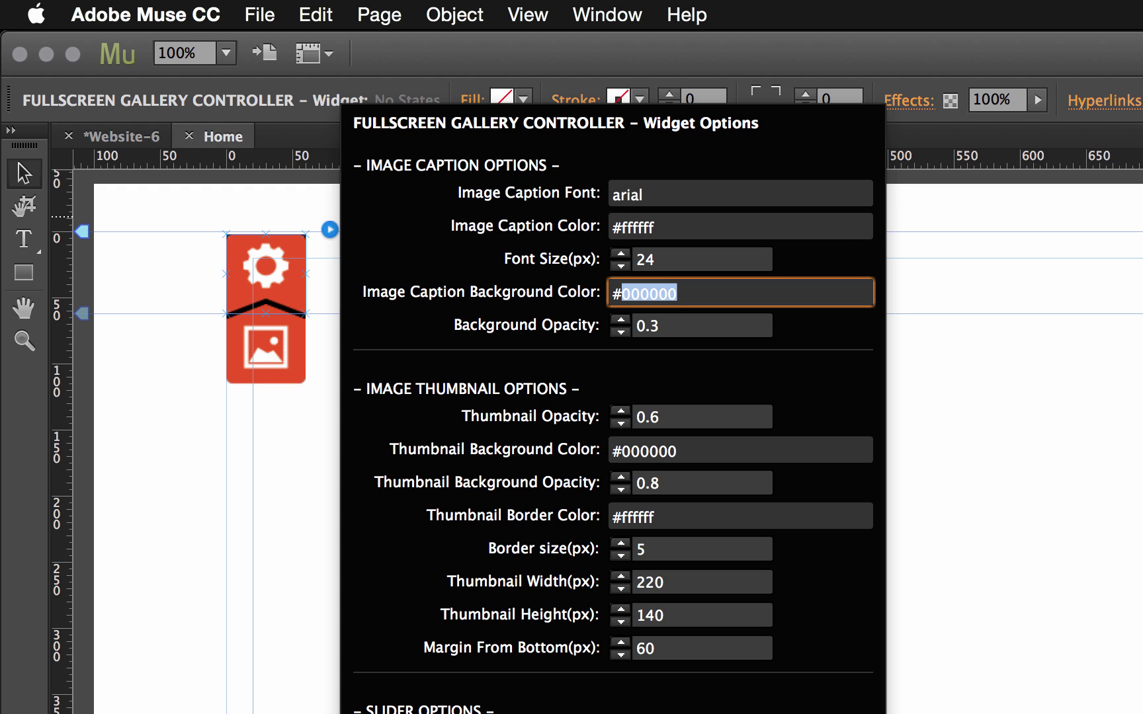
# Set the Image Caption Background Color to #22a5bf and reopen the gallery widget's options.
pyautogui.write('22a5bf')
pyautogui.press('Tab')
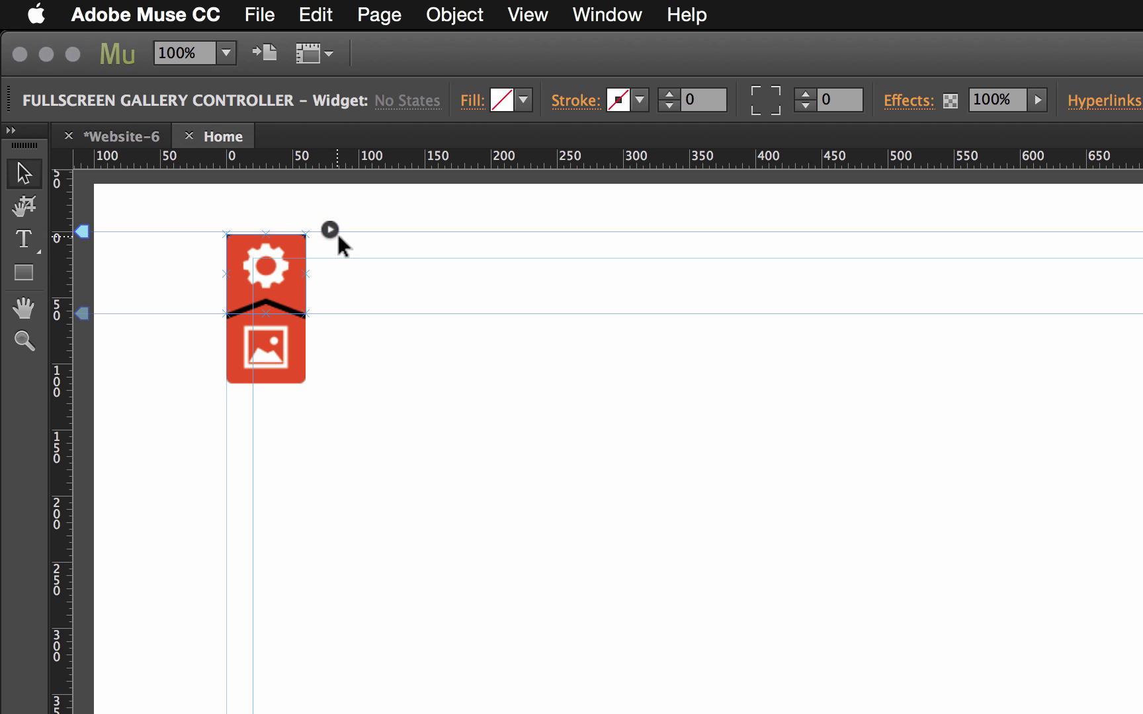
pyautogui.click(328, 231)
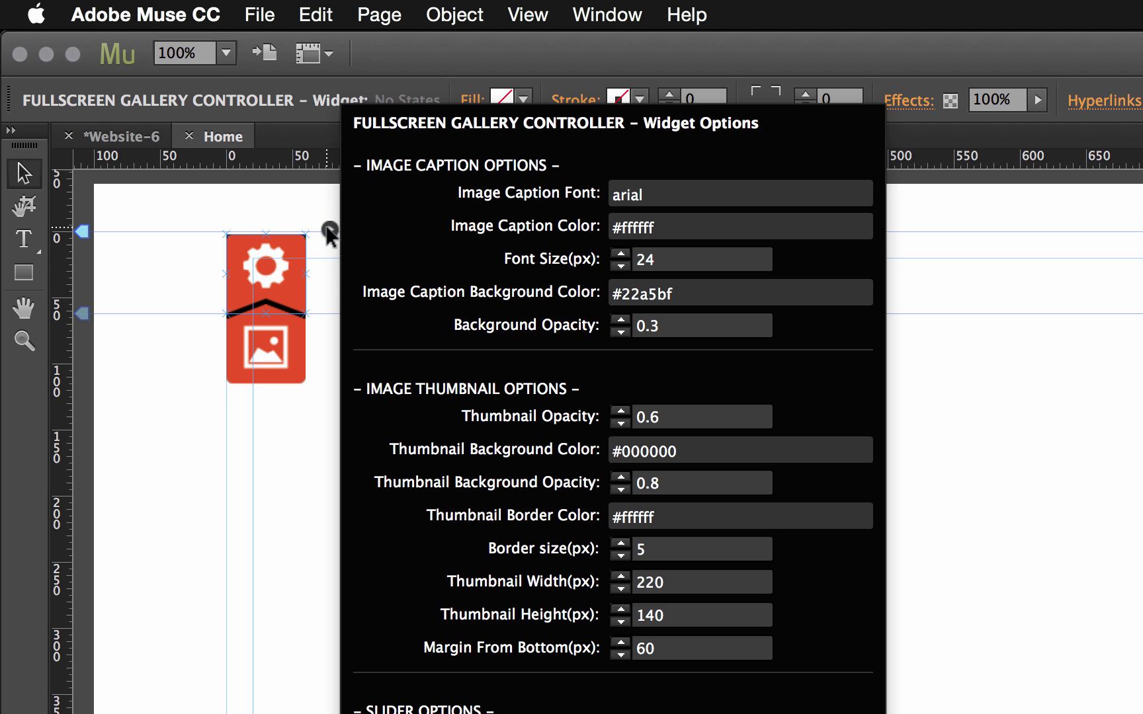
# Lower Thumbnail Opacity to 0.5 and check the dimmer thumbnails in the Safari preview.
pyautogui.click(621, 423)
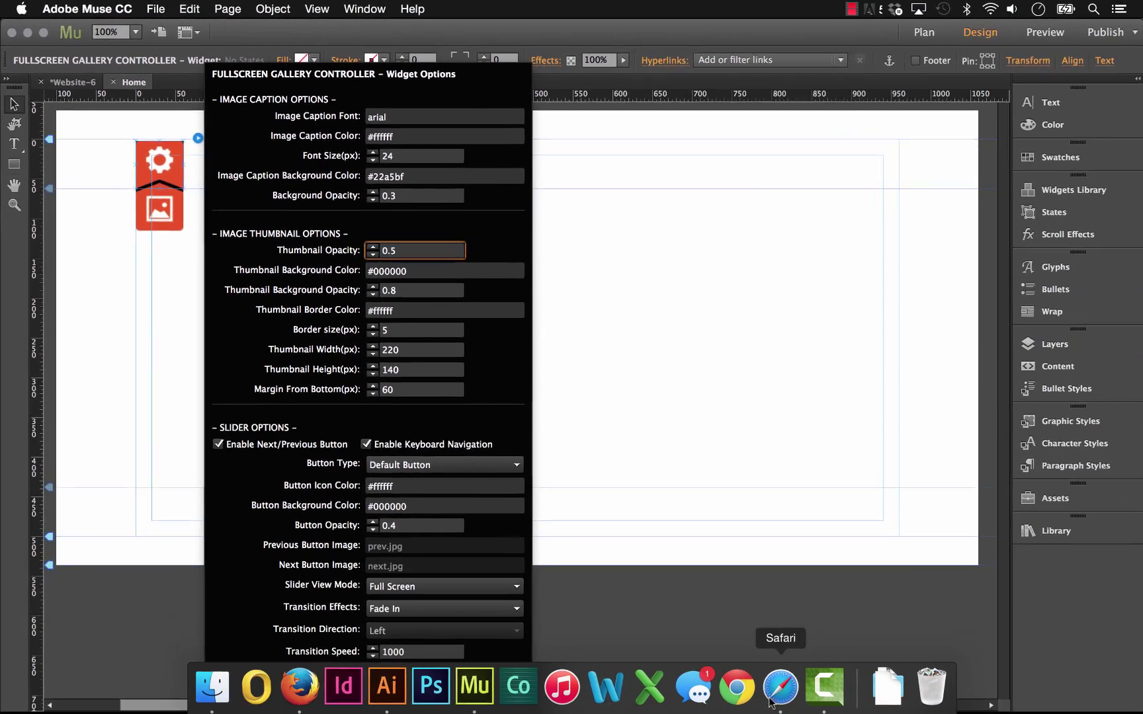
pyautogui.click(771, 700)
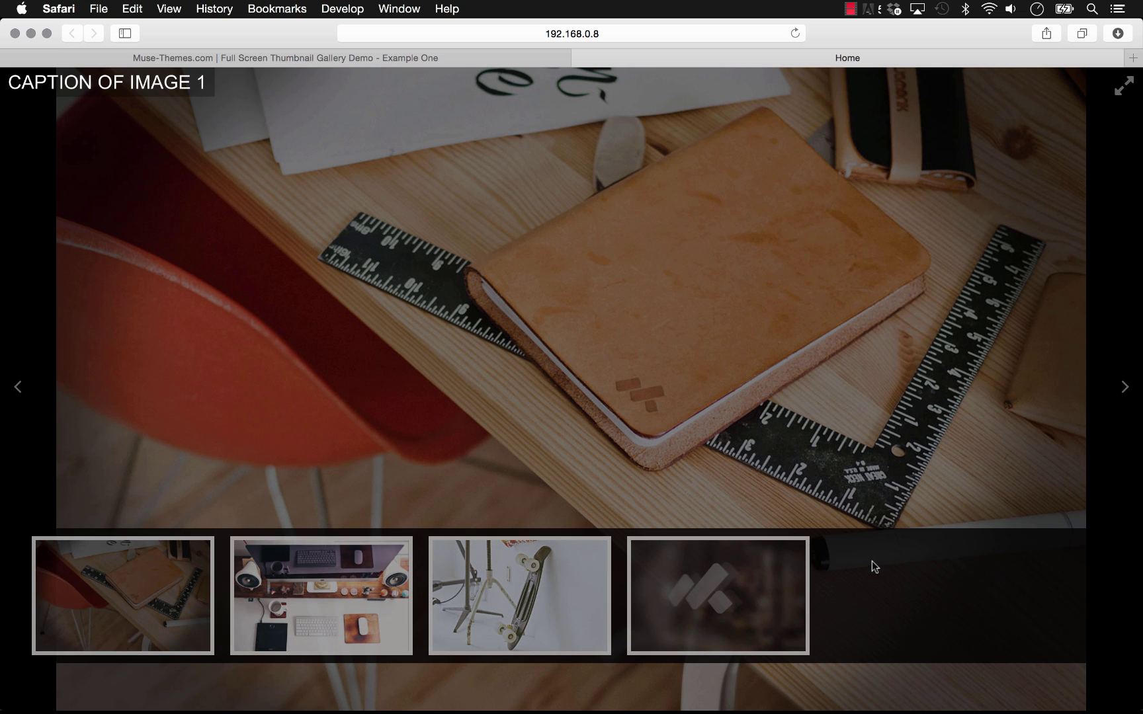
pyautogui.moveTo(311, 710)
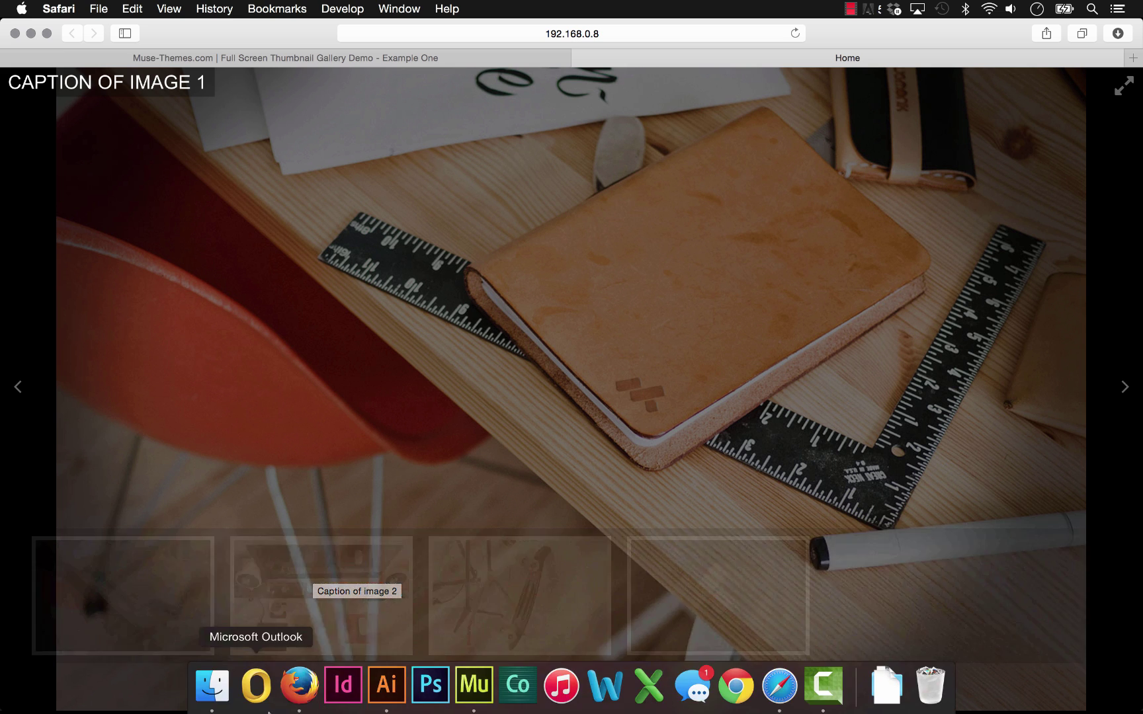
# Open the gallery controller options in Muse and compare the gallery in the Safari preview.
pyautogui.click(474, 687)
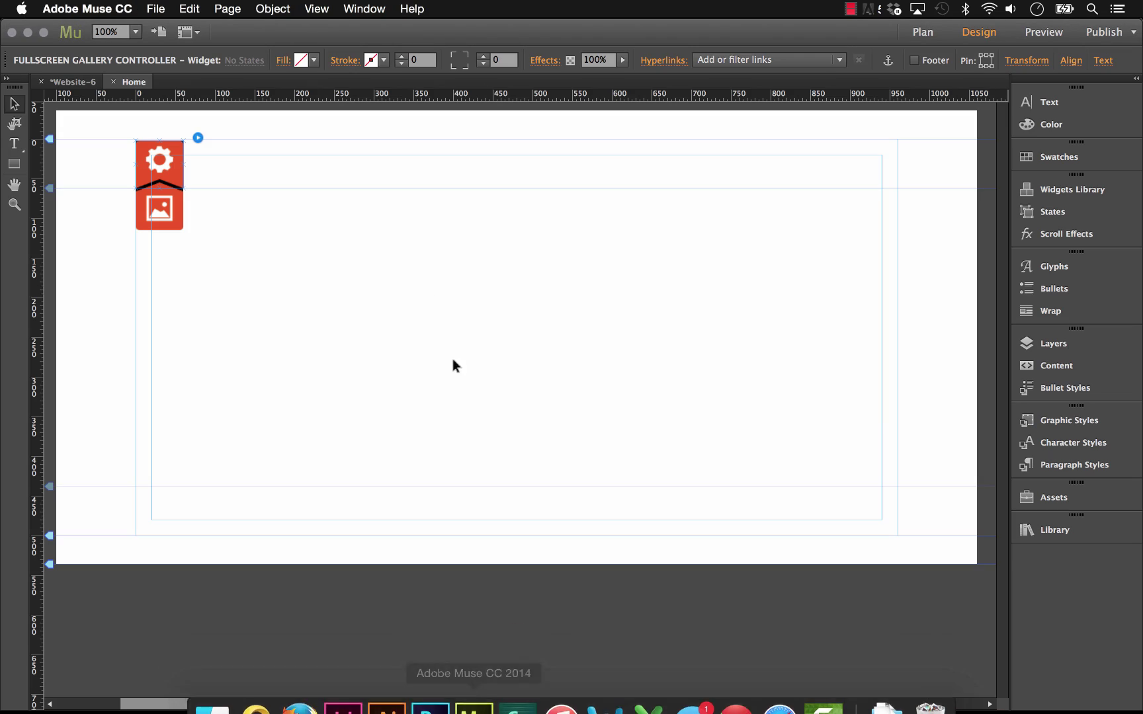
pyautogui.click(198, 139)
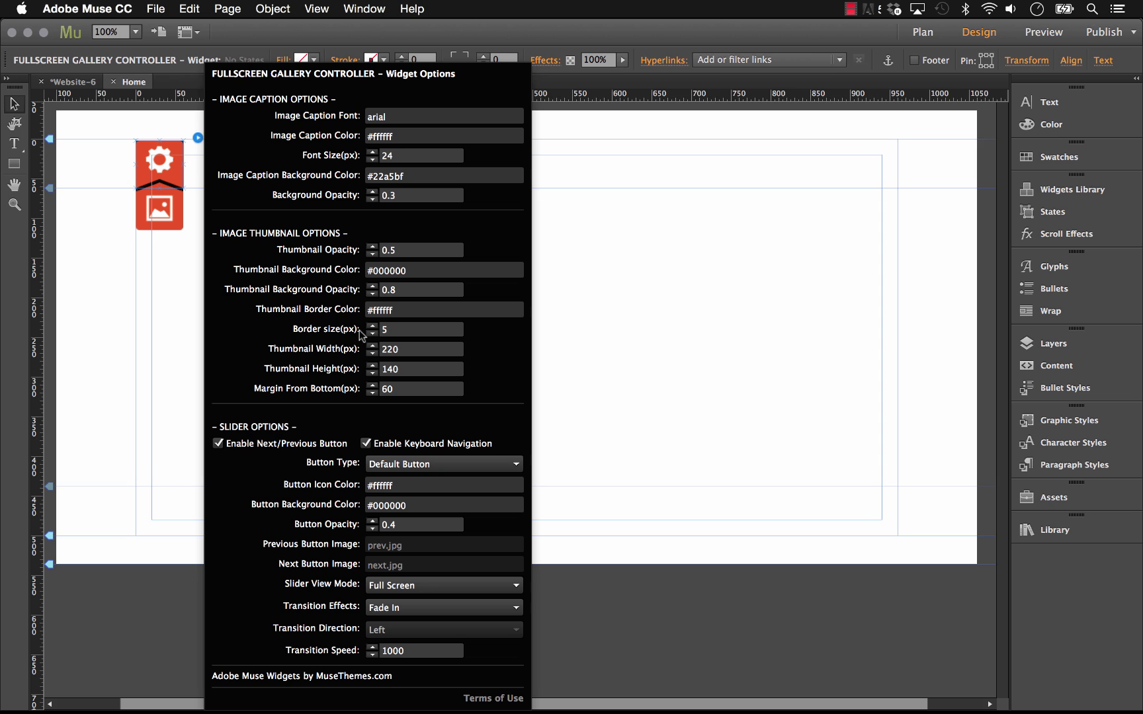
pyautogui.moveTo(605, 688)
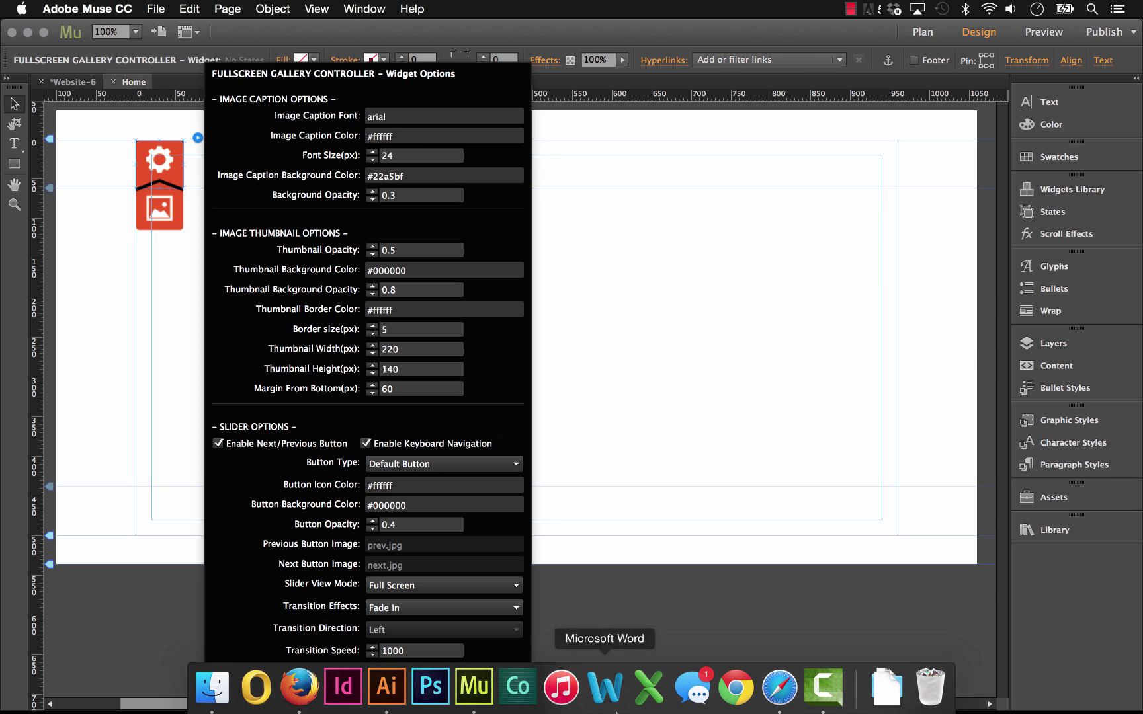
pyautogui.click(780, 688)
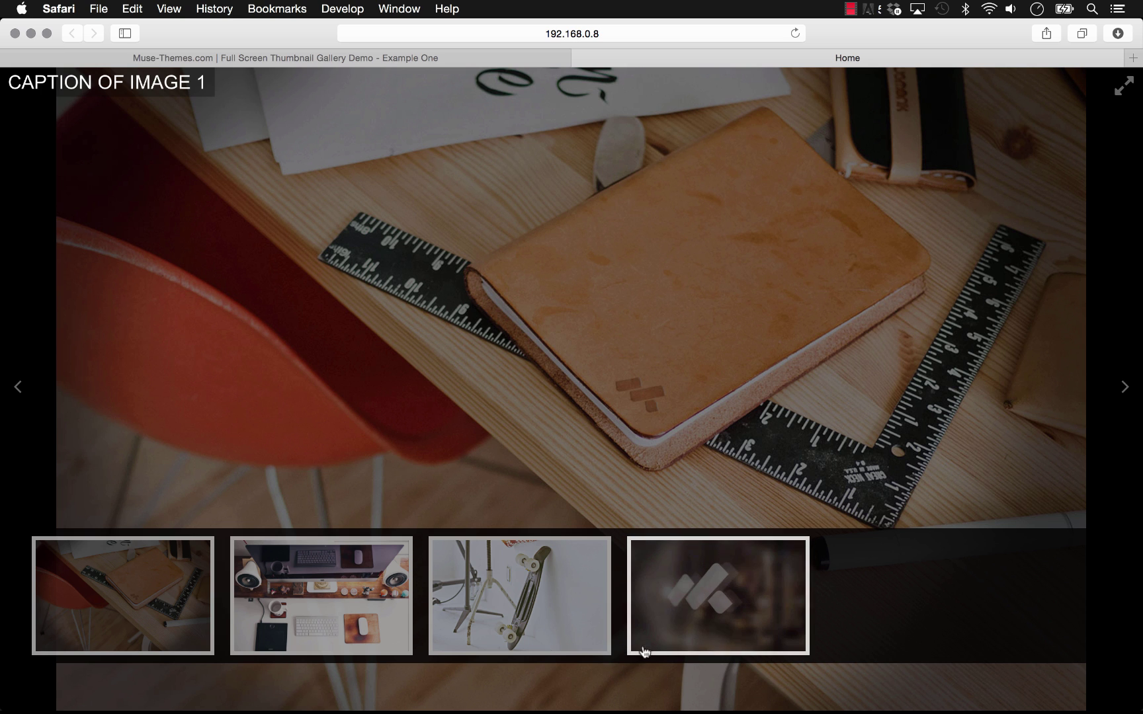
pyautogui.moveTo(410, 709)
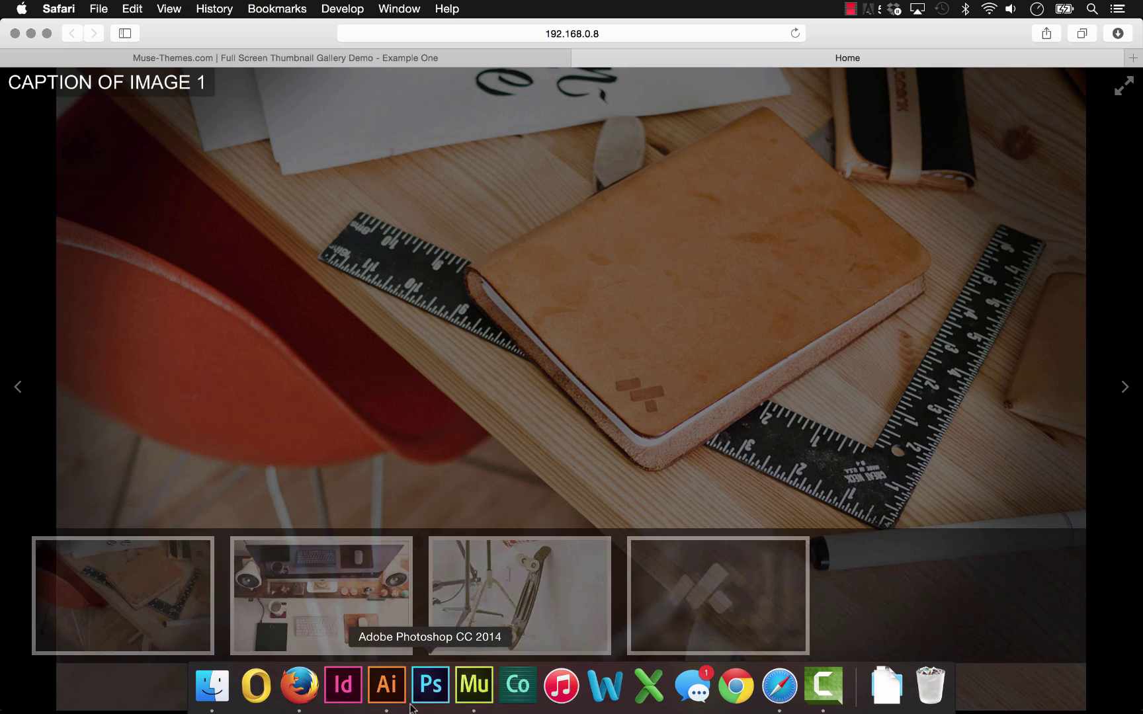
pyautogui.click(474, 684)
# Set the gallery's Thumbnail Width and Thumbnail Height to 100 px each.
pyautogui.click(199, 139)
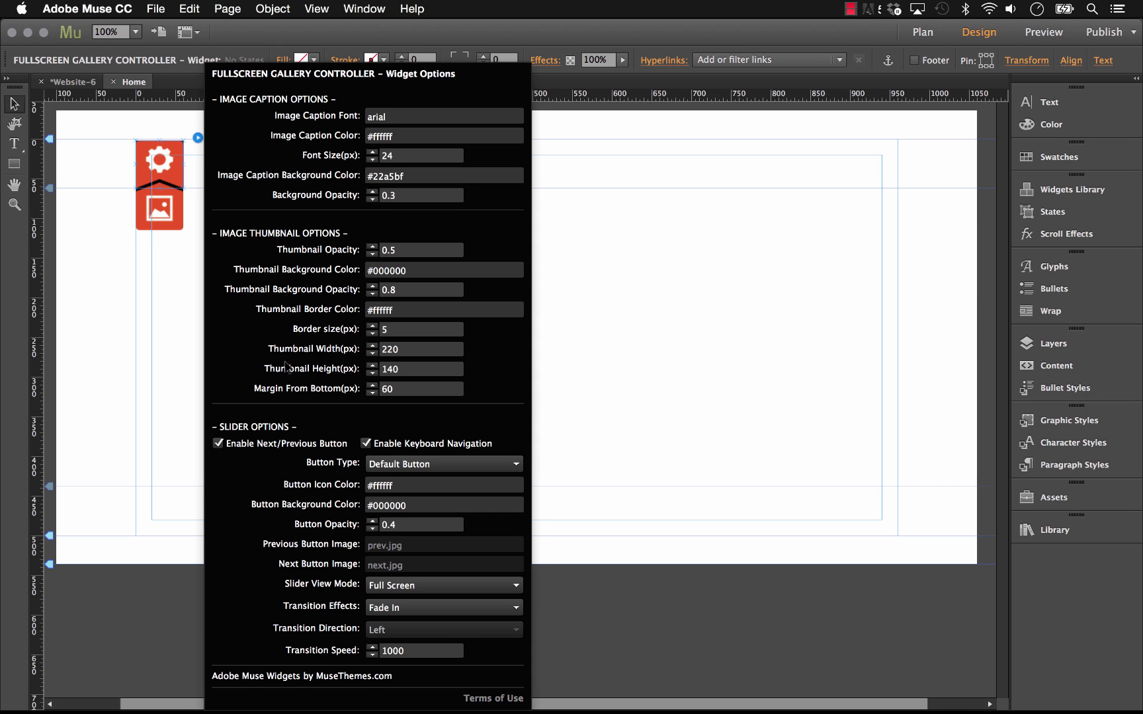
pyautogui.click(422, 349)
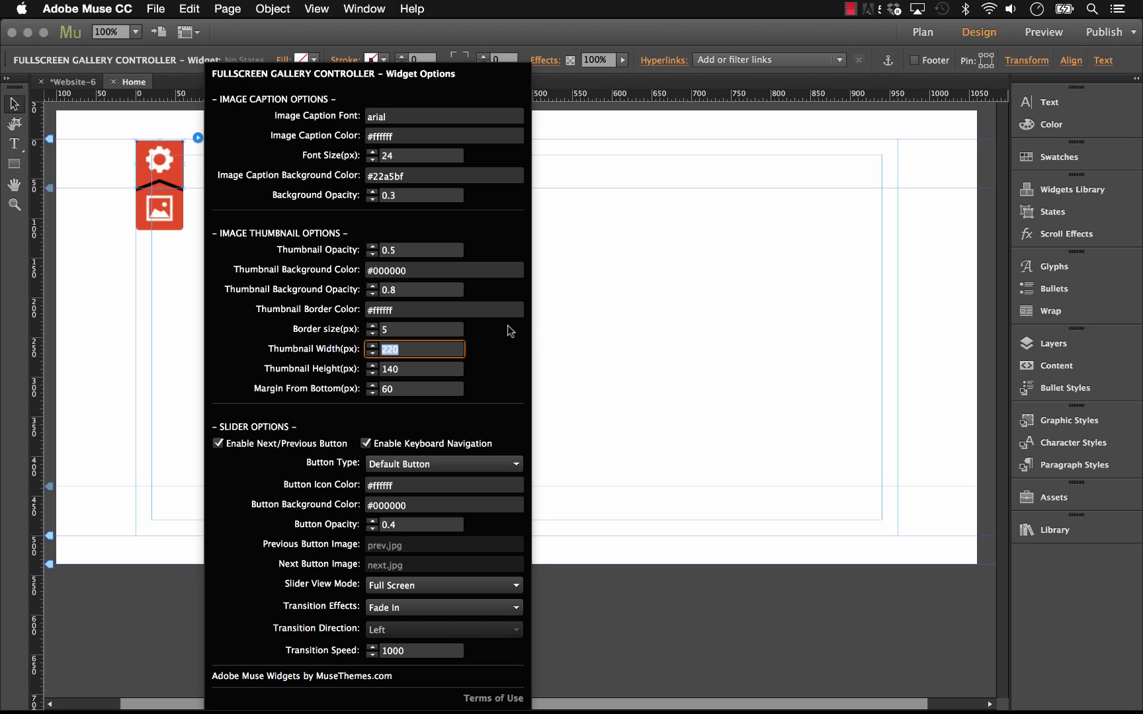
pyautogui.write('100')
pyautogui.press('Tab')
pyautogui.write('1')
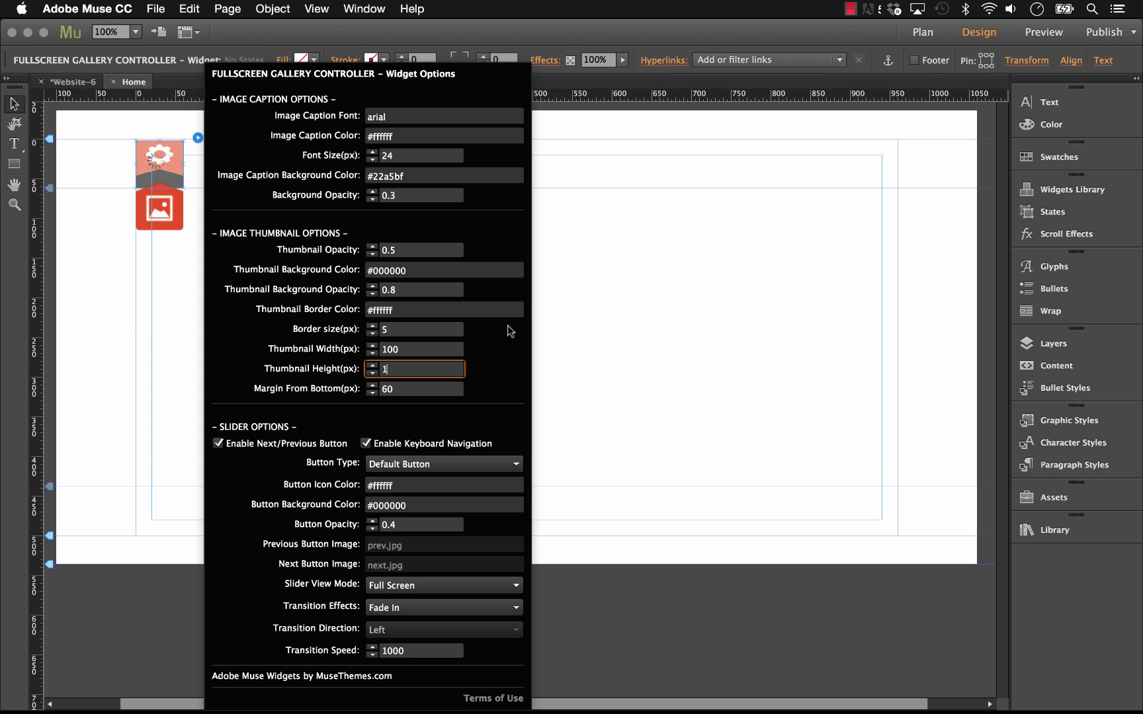
pyautogui.write('00')
pyautogui.press('Tab')
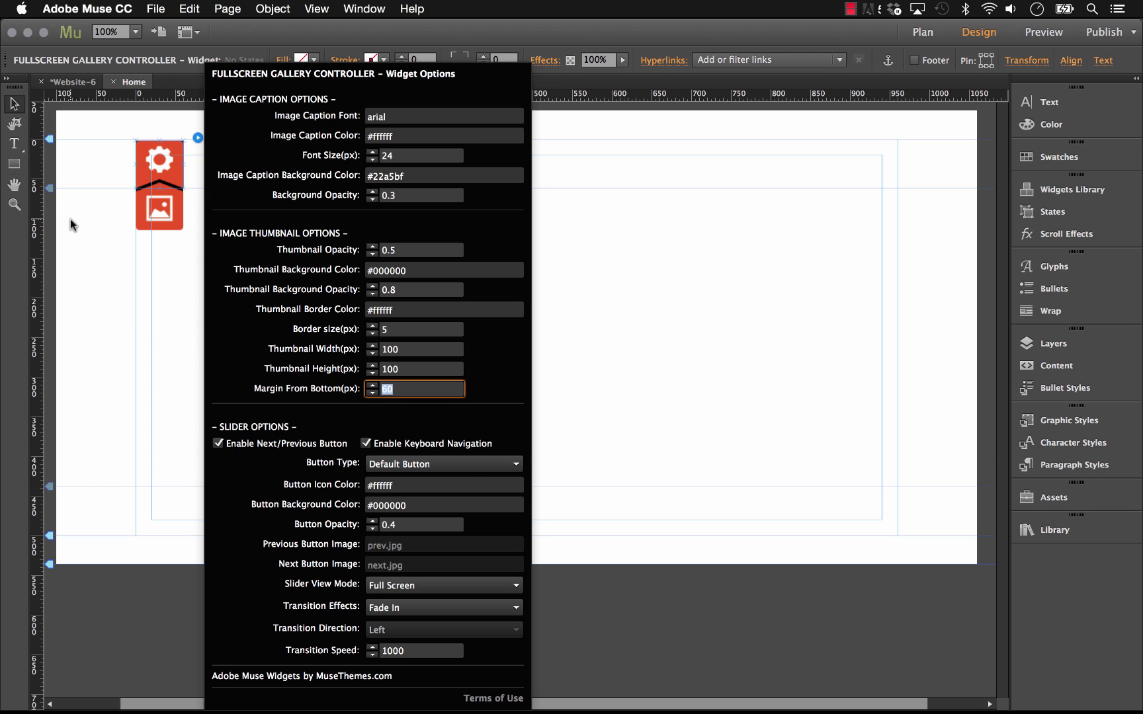
pyautogui.click(159, 9)
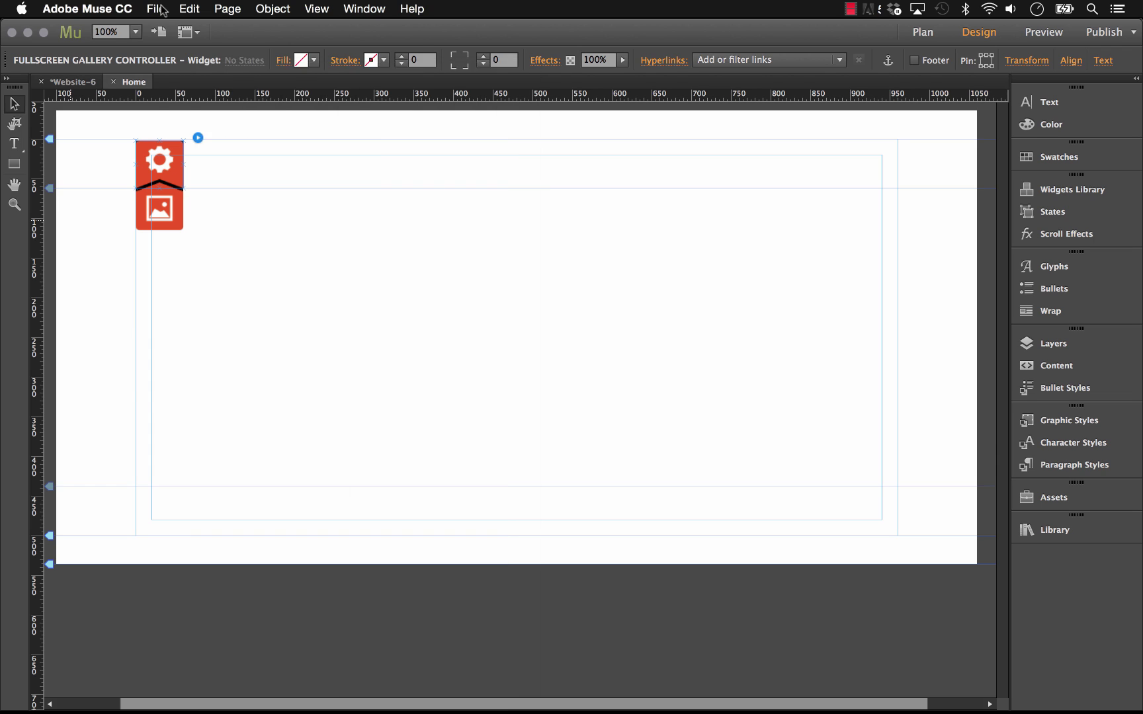
# Preview the page in Safari, show image 2 via its thumbnail, then reselect the gallery controller in Muse.
pyautogui.click(244, 261)
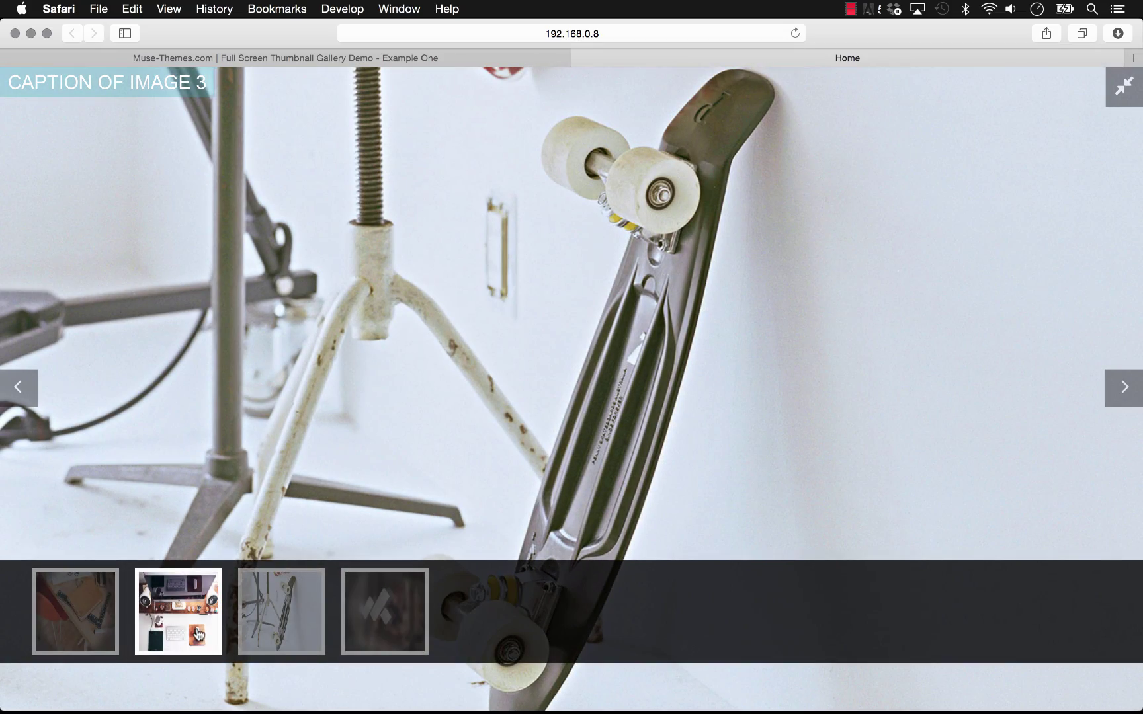
pyautogui.click(199, 635)
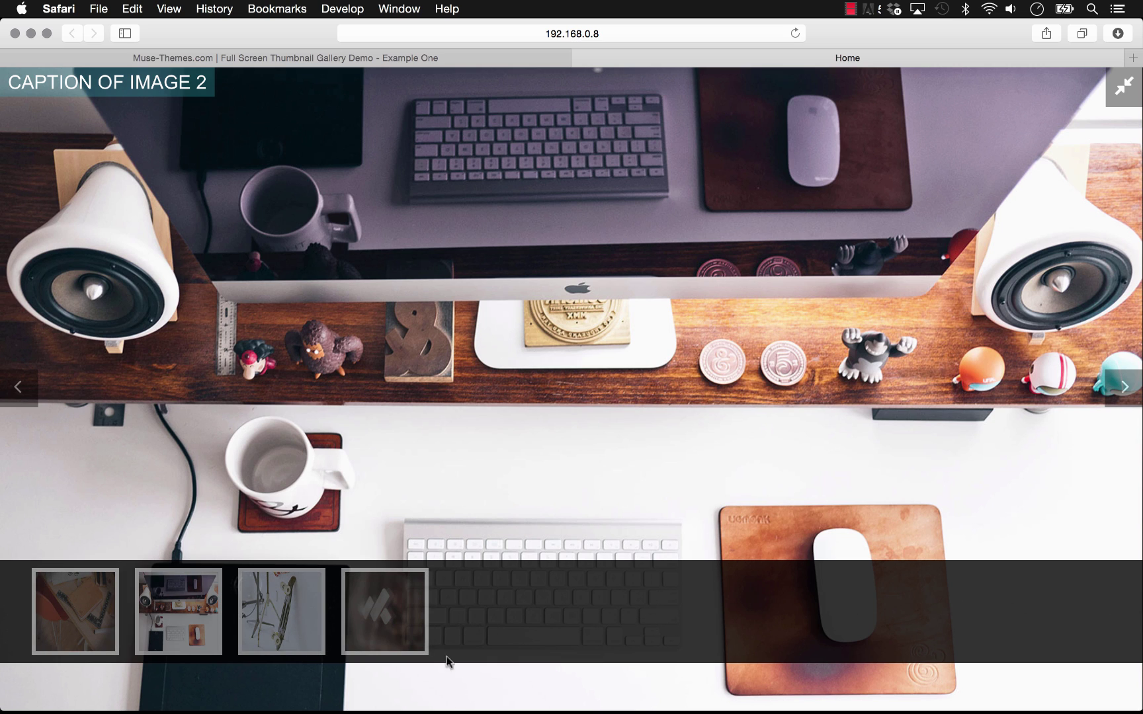
pyautogui.moveTo(430, 694)
pyautogui.click(466, 695)
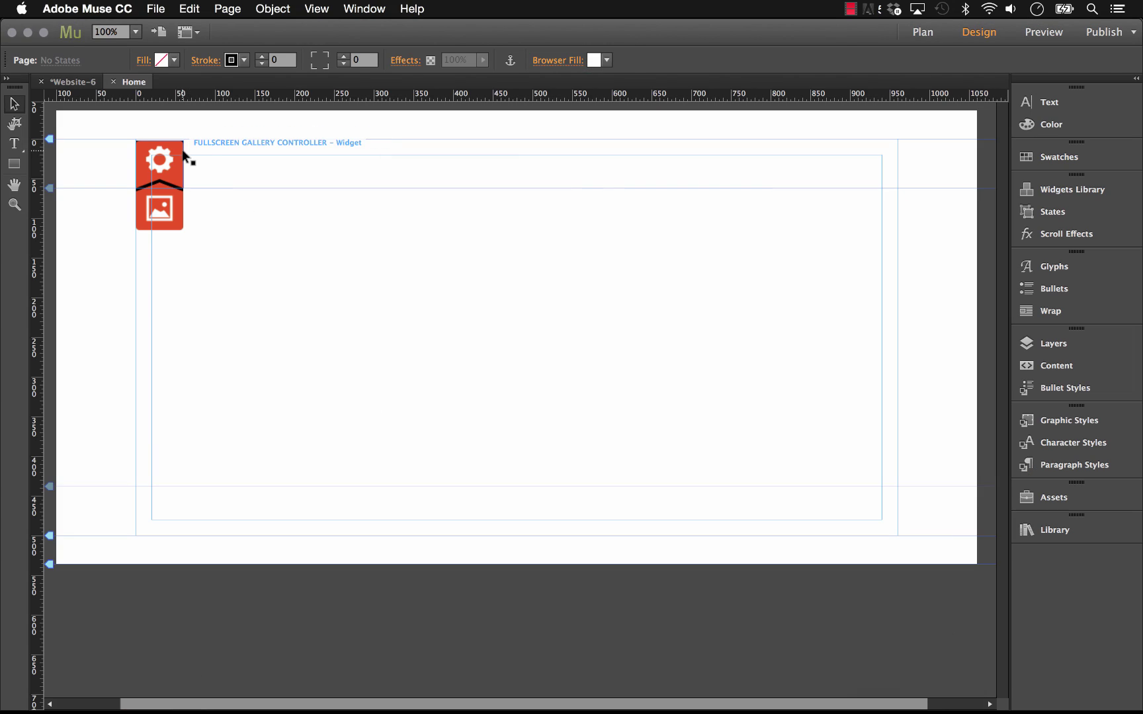
pyautogui.click(198, 139)
# Lower the thumbnail strip's bottom margin and check it in the Safari preview.
pyautogui.click(198, 137)
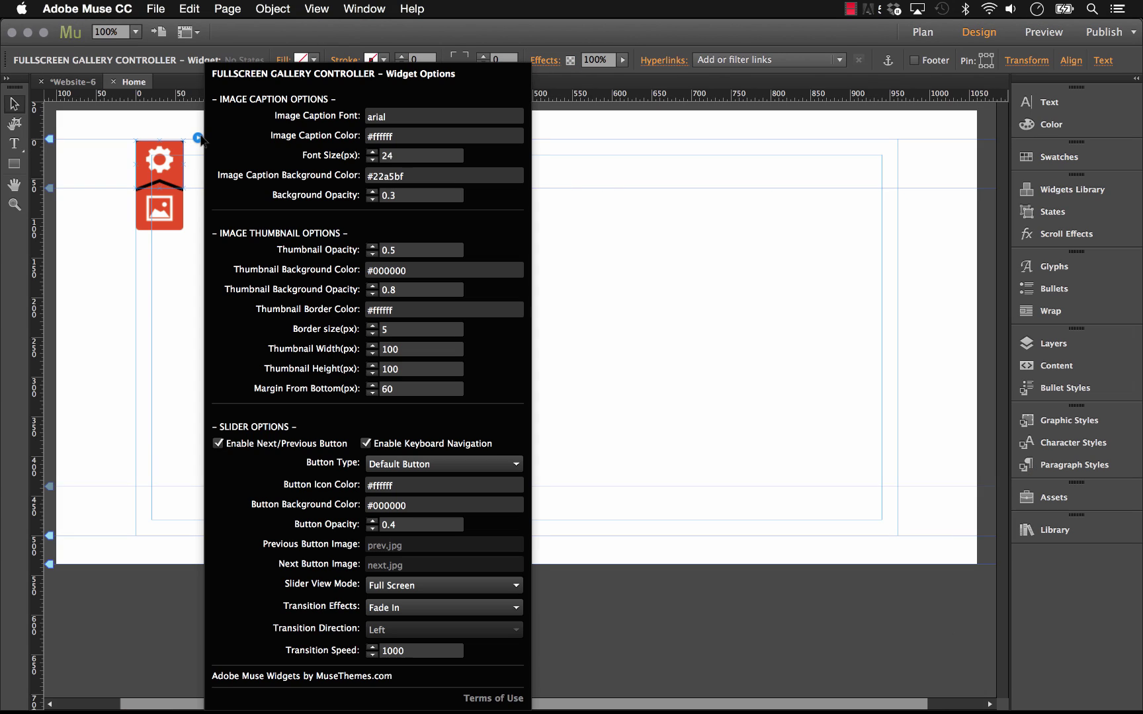
pyautogui.click(371, 394)
pyautogui.click(780, 684)
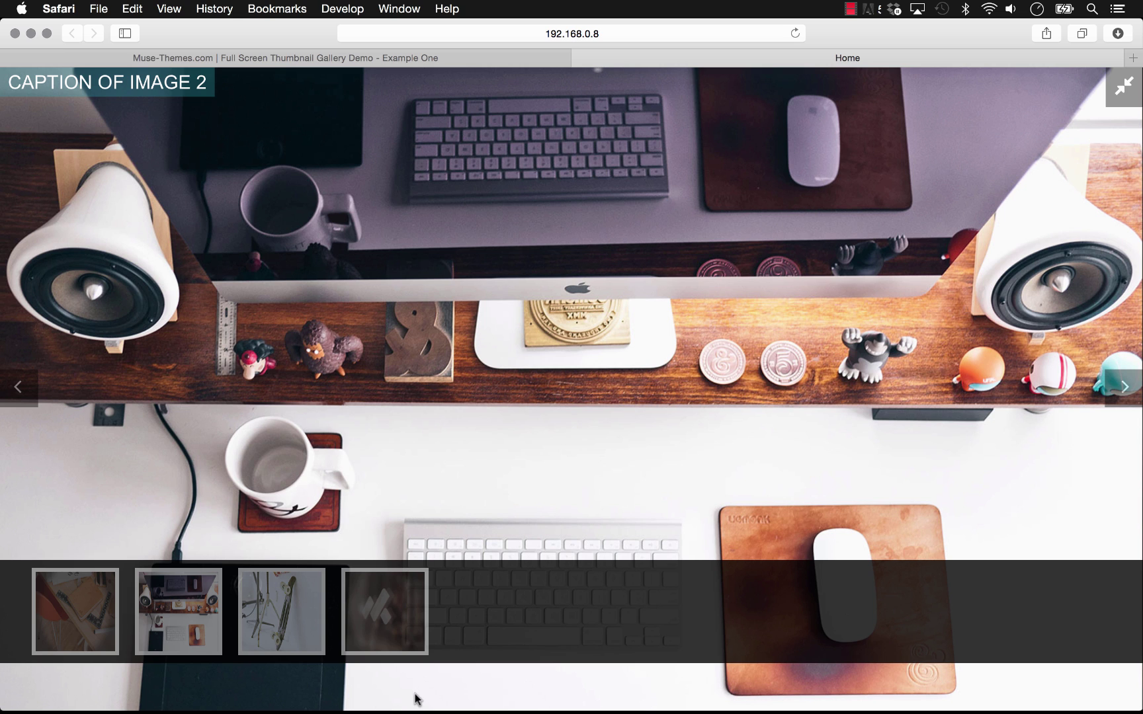
pyautogui.click(477, 684)
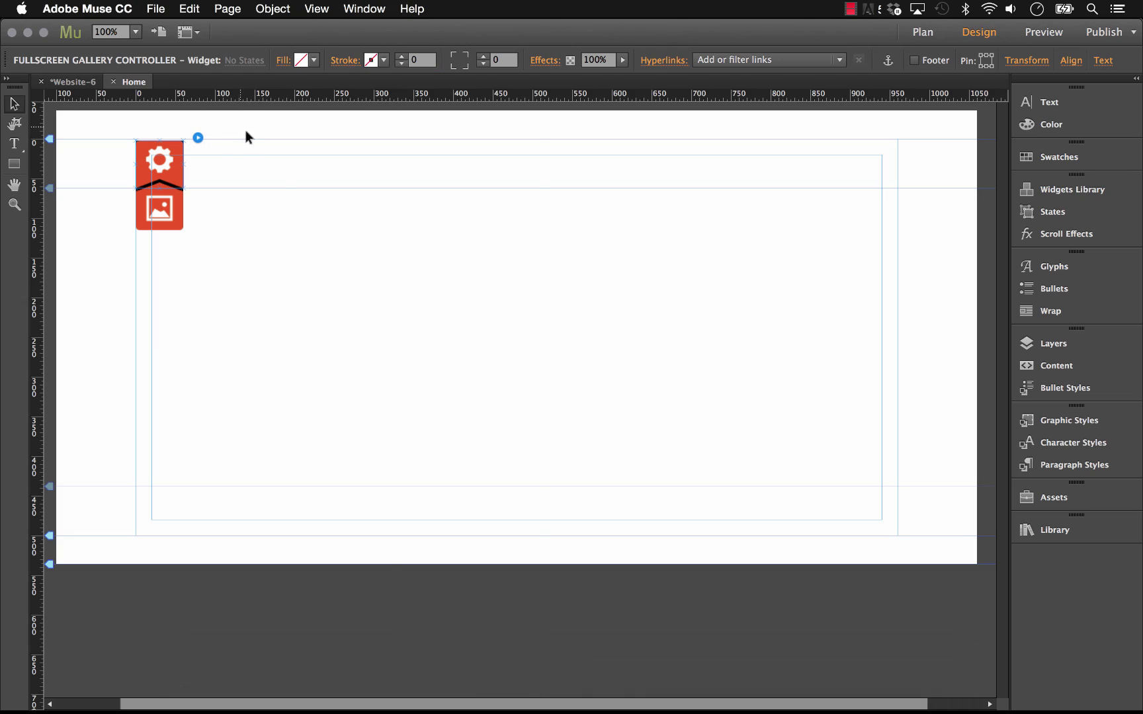
# Set Margin From Bottom to 10 px and confirm it in the Safari page preview.
pyautogui.click(198, 137)
pyautogui.click(384, 389)
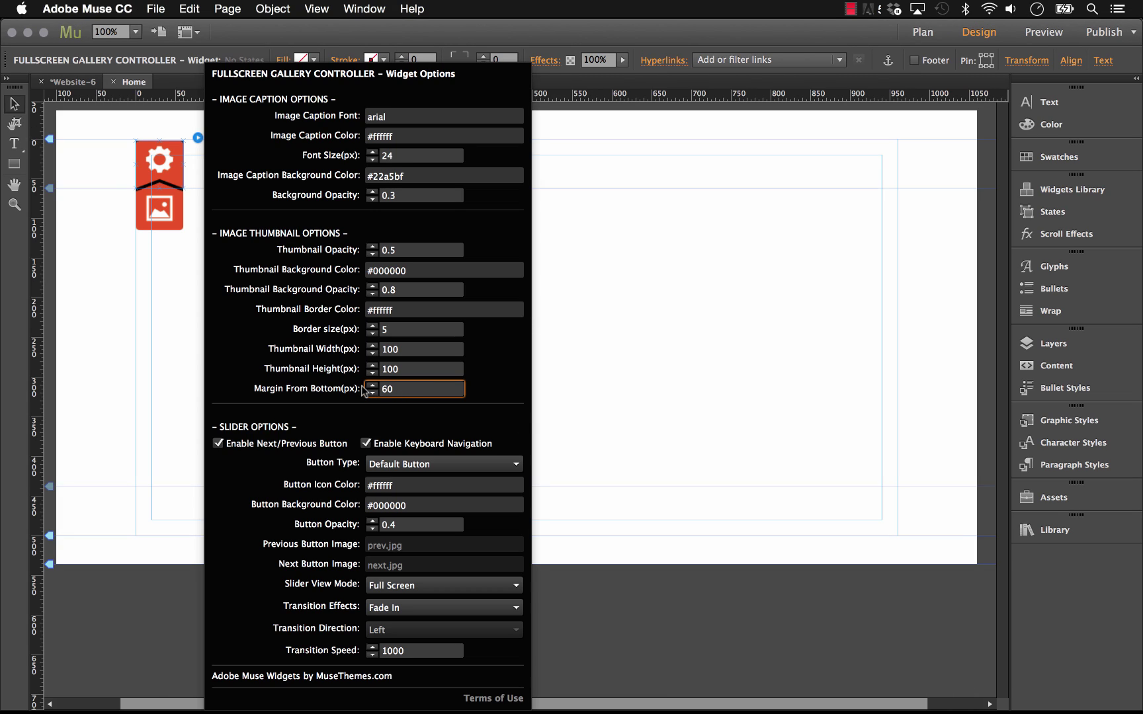
pyautogui.press('Return')
pyautogui.click(156, 9)
pyautogui.click(324, 263)
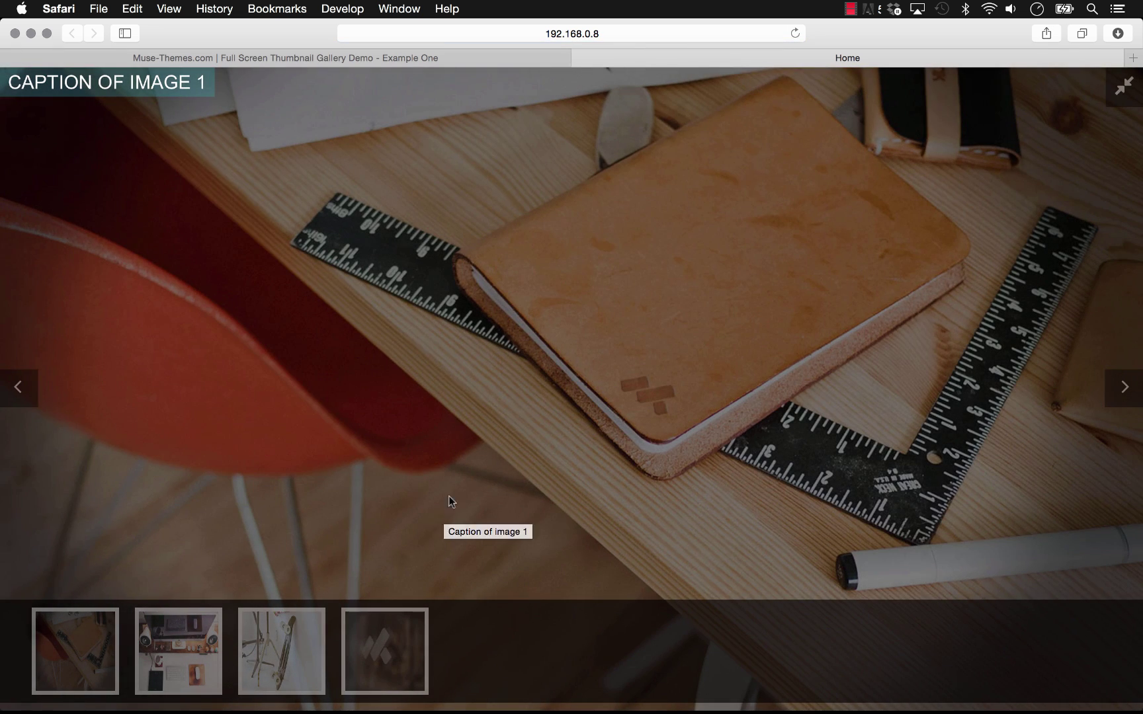
pyautogui.moveTo(673, 708)
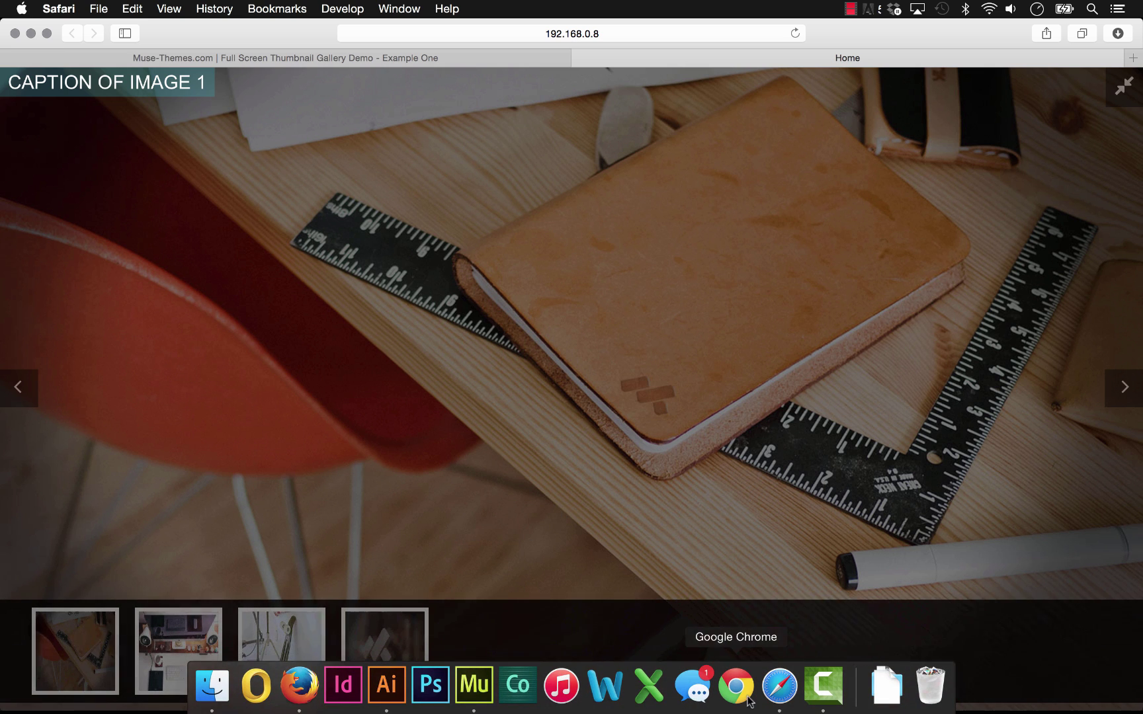
pyautogui.click(474, 686)
pyautogui.click(141, 141)
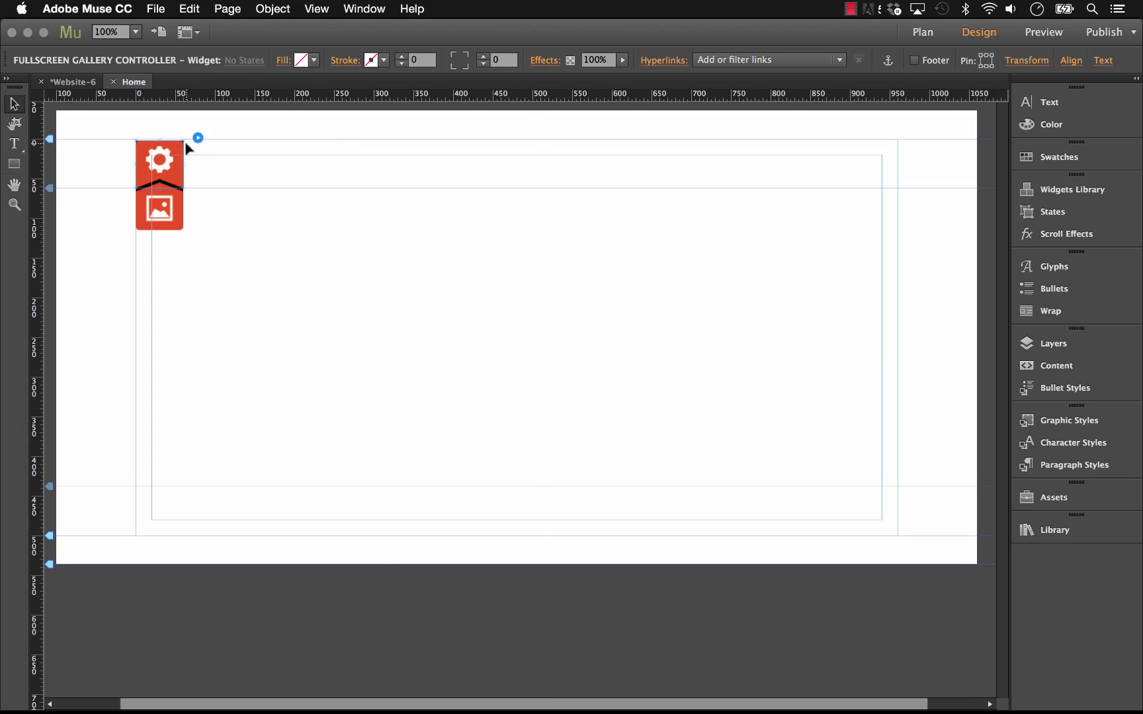
pyautogui.click(192, 139)
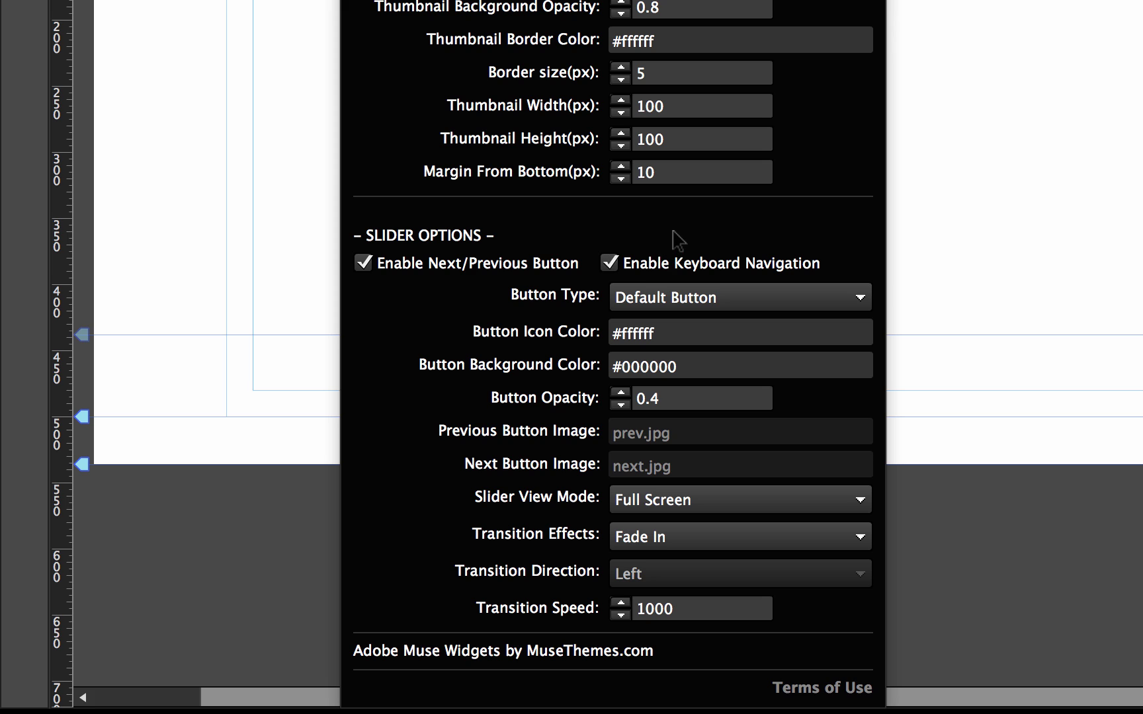
pyautogui.click(659, 303)
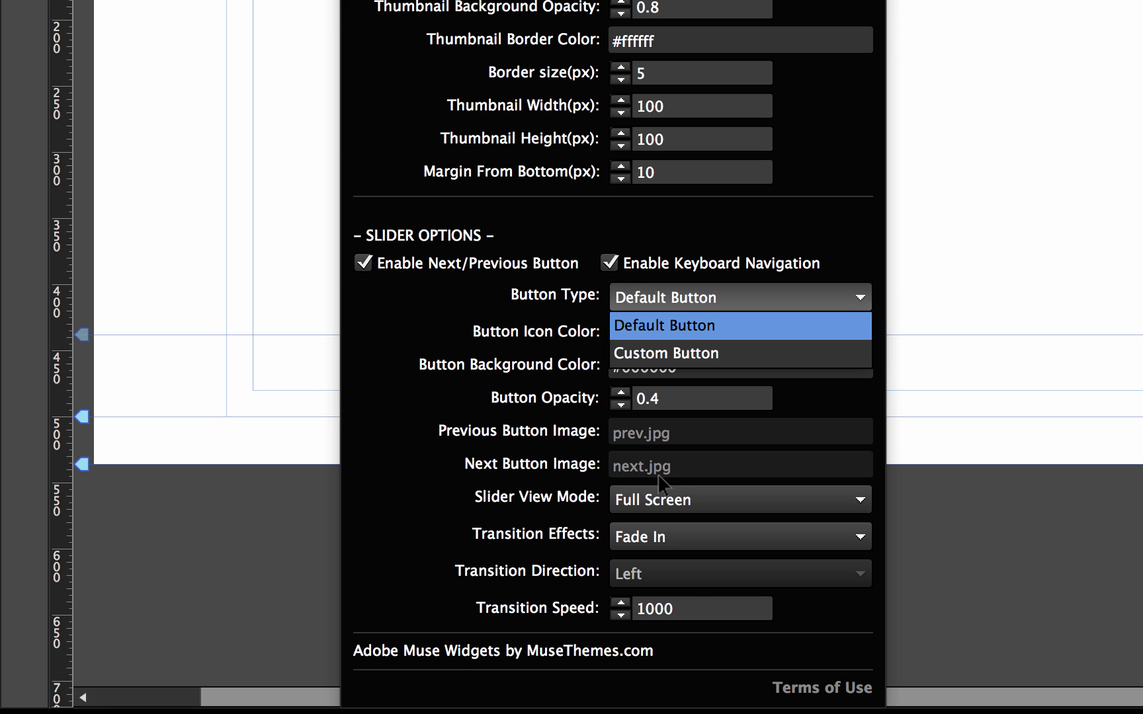
pyautogui.press('Escape')
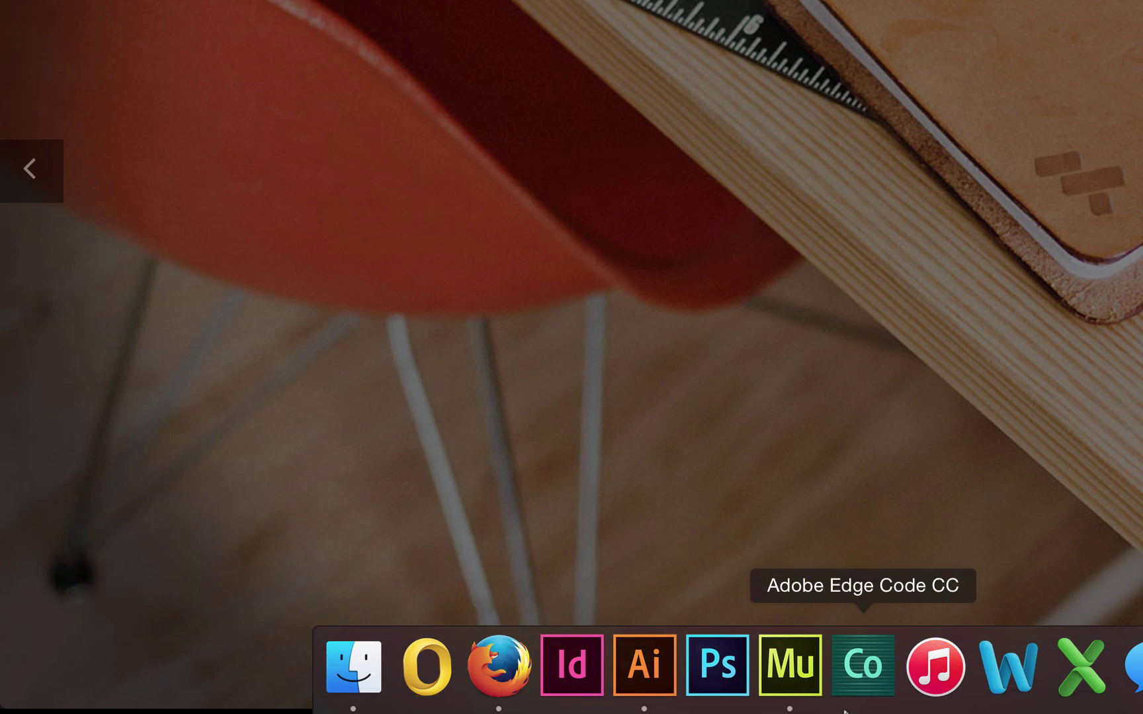
pyautogui.click(791, 668)
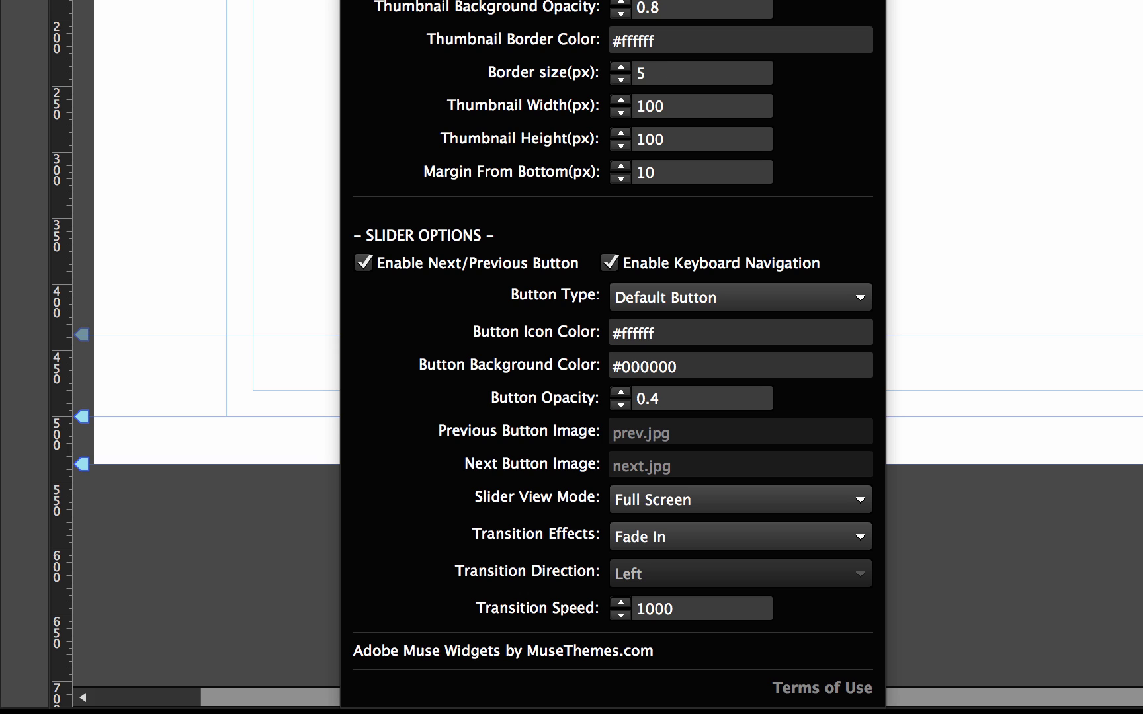
pyautogui.click(703, 301)
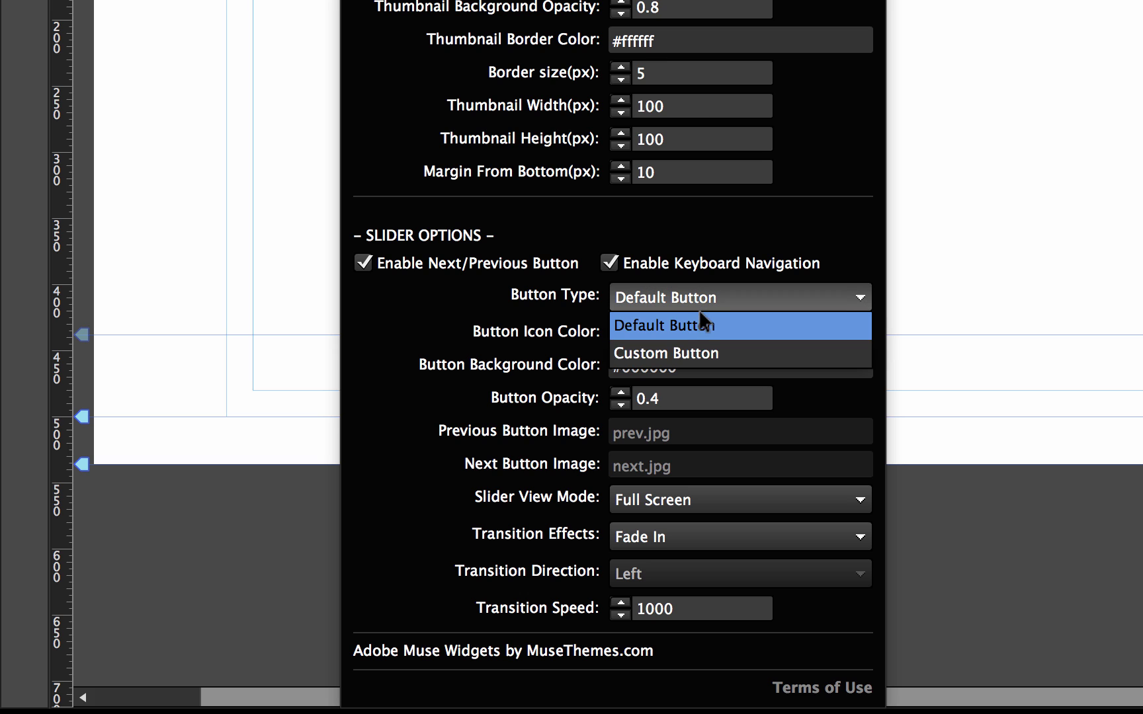
pyautogui.click(682, 353)
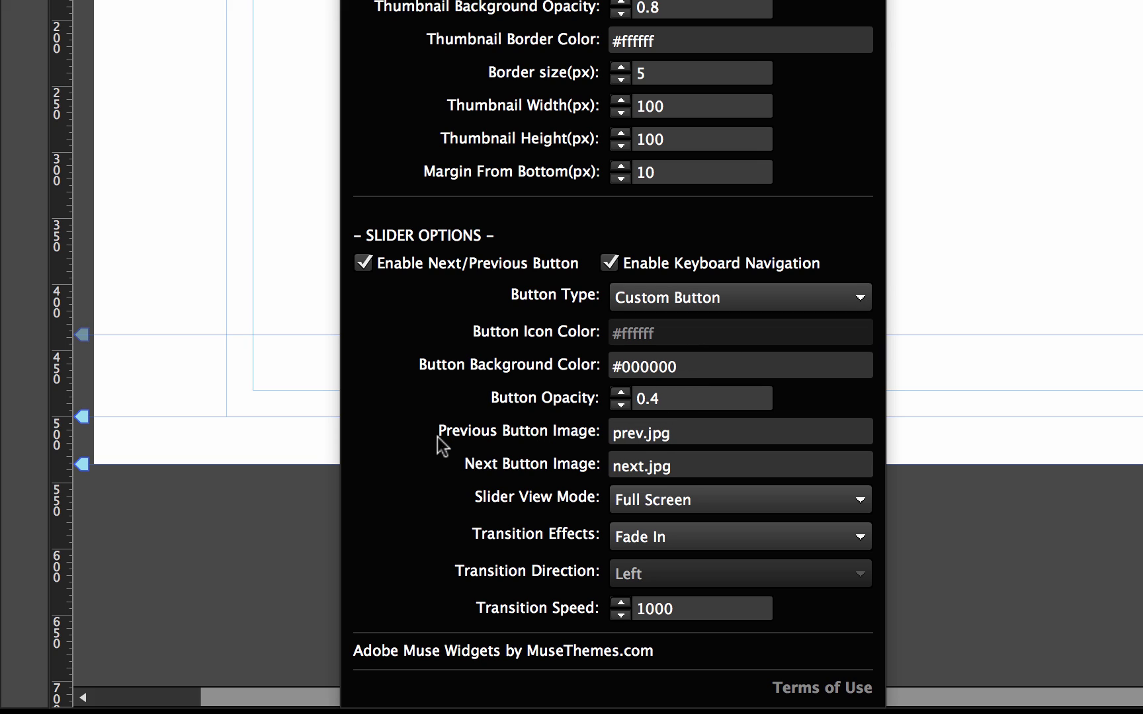
pyautogui.click(694, 434)
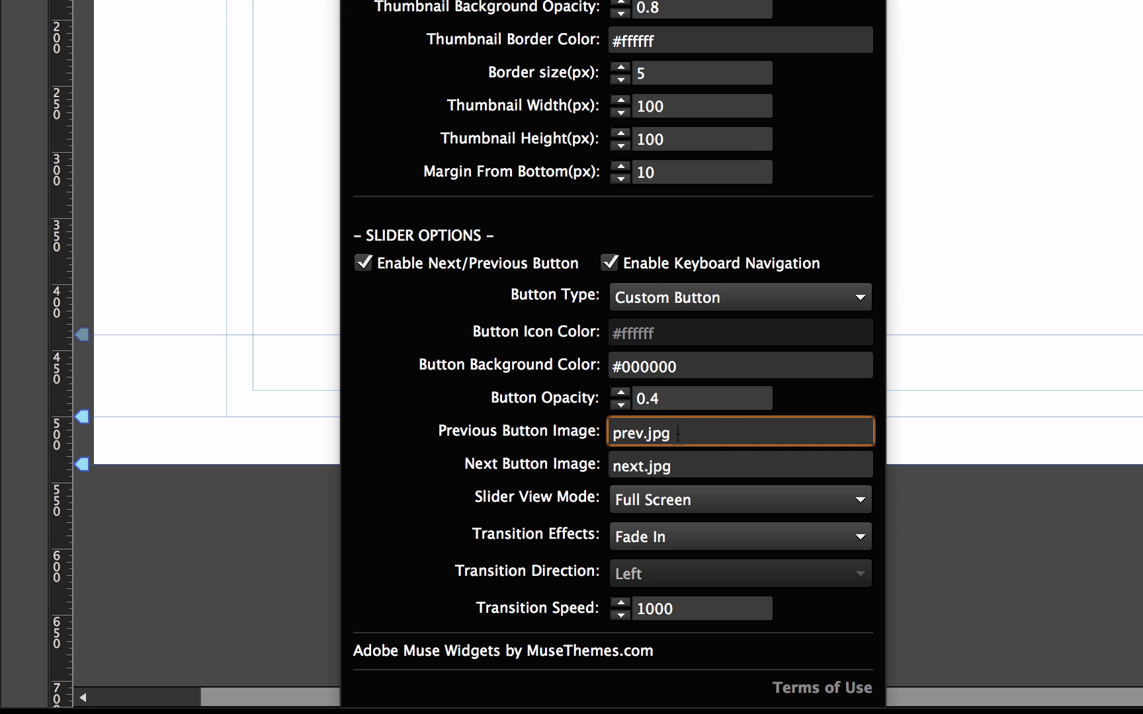
pyautogui.click(657, 295)
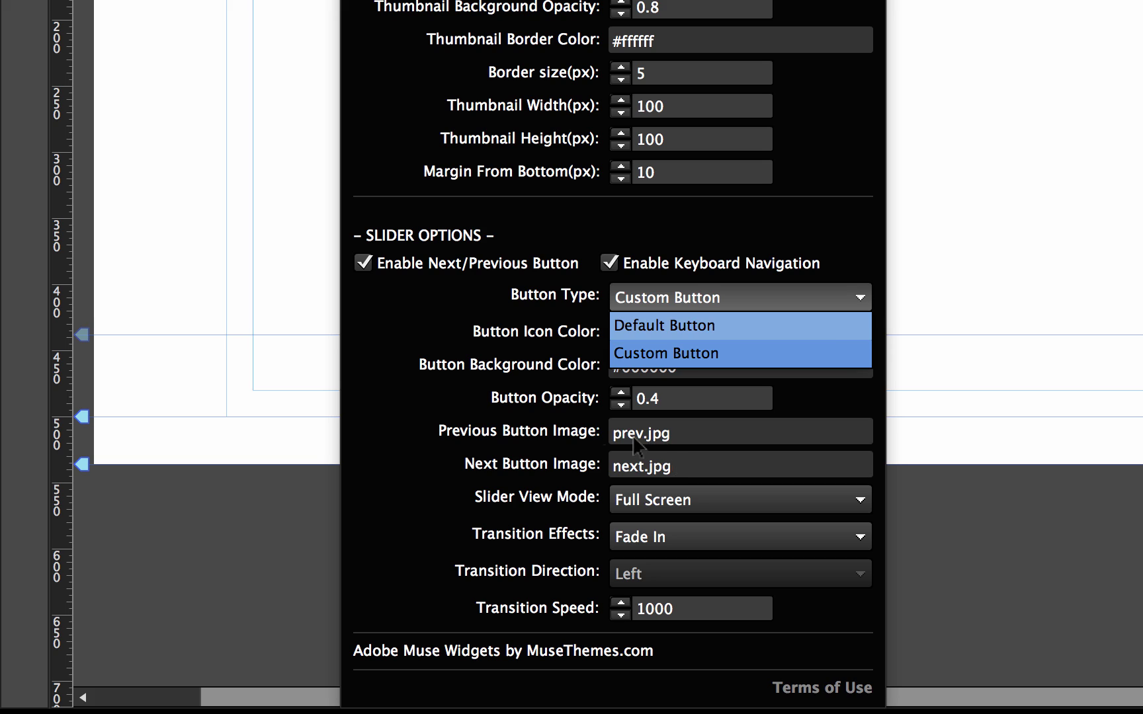
pyautogui.click(661, 326)
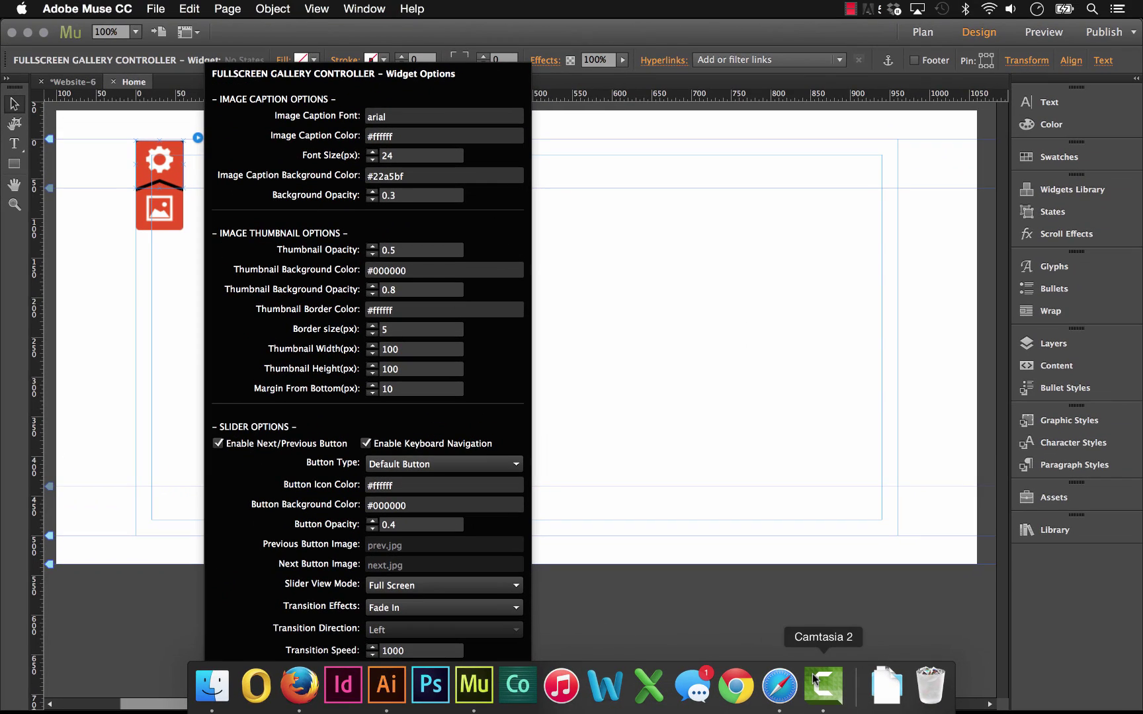
# View the full-screen gallery preview in Safari, then return to Muse.
pyautogui.click(920, 708)
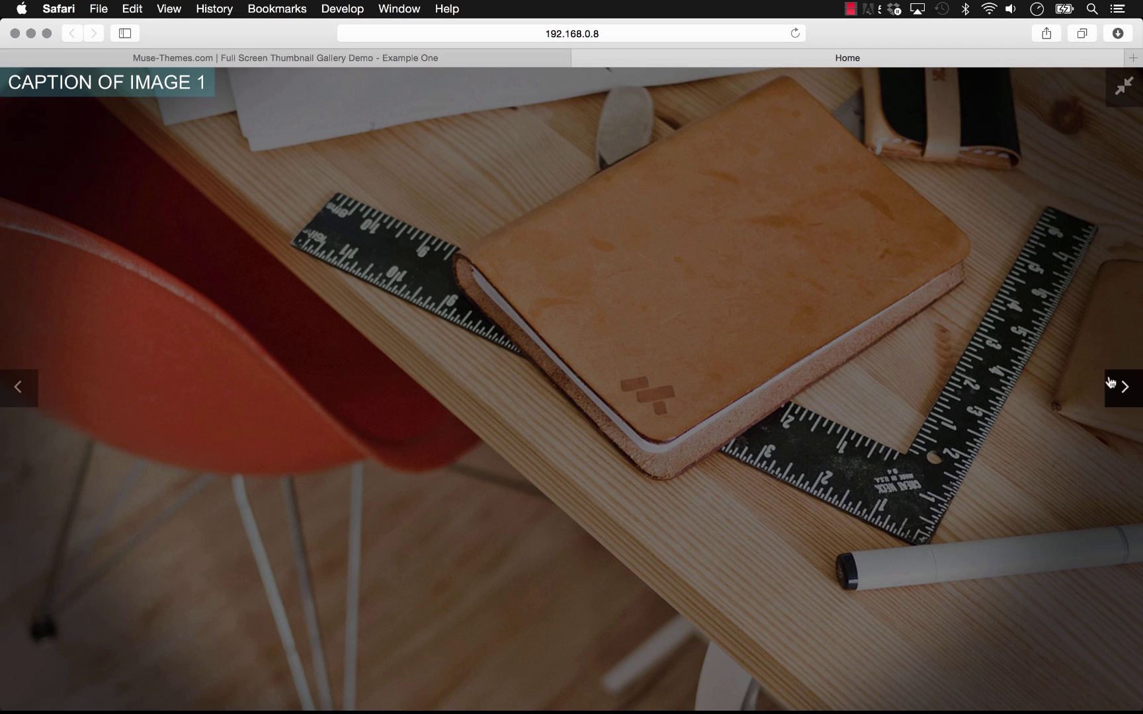
pyautogui.click(473, 707)
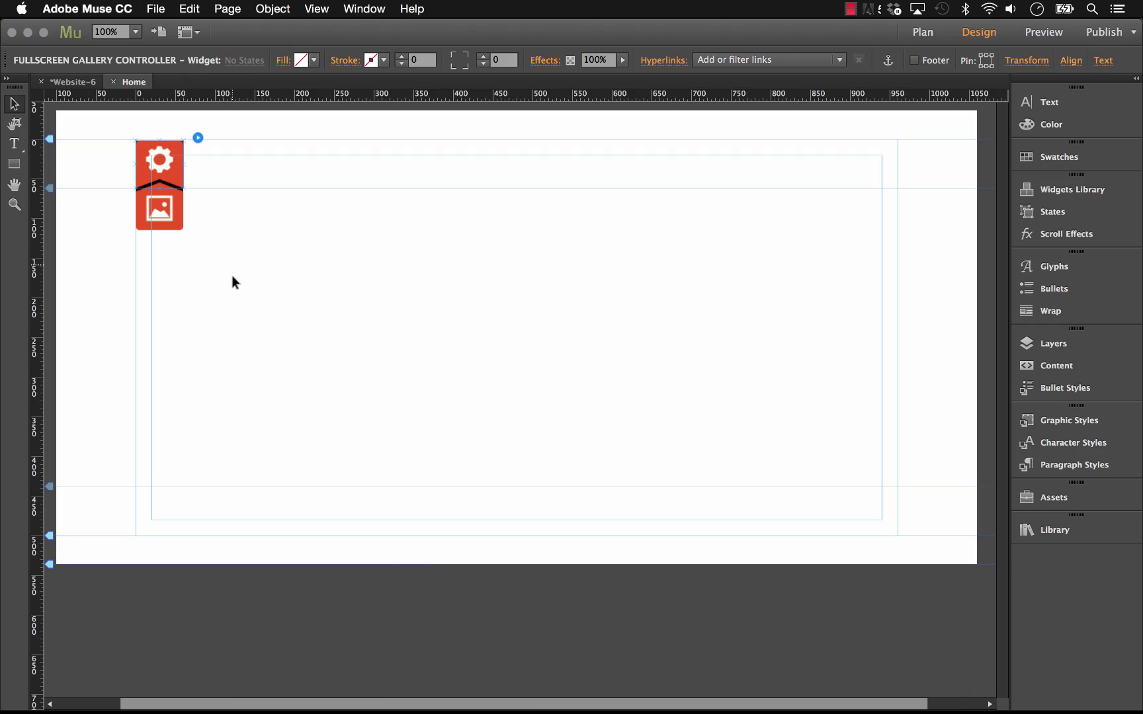
# Reopen the gallery widget's options, leaving Slider View Mode on Full Screen.
pyautogui.click(200, 139)
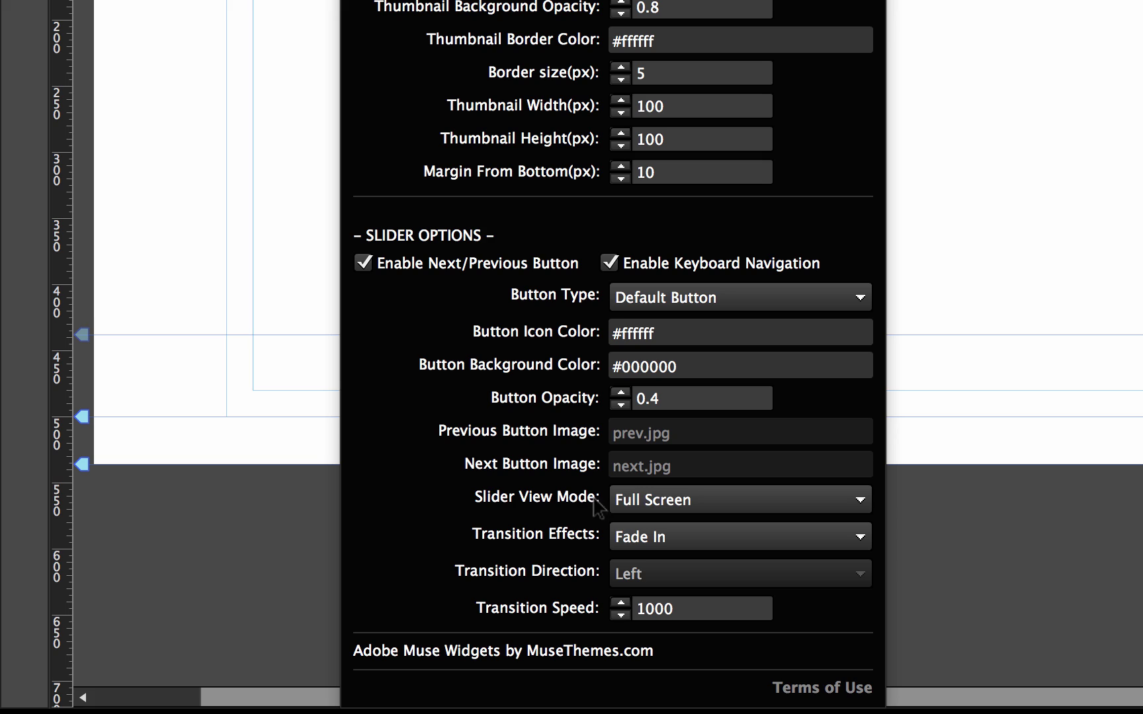
pyautogui.click(741, 502)
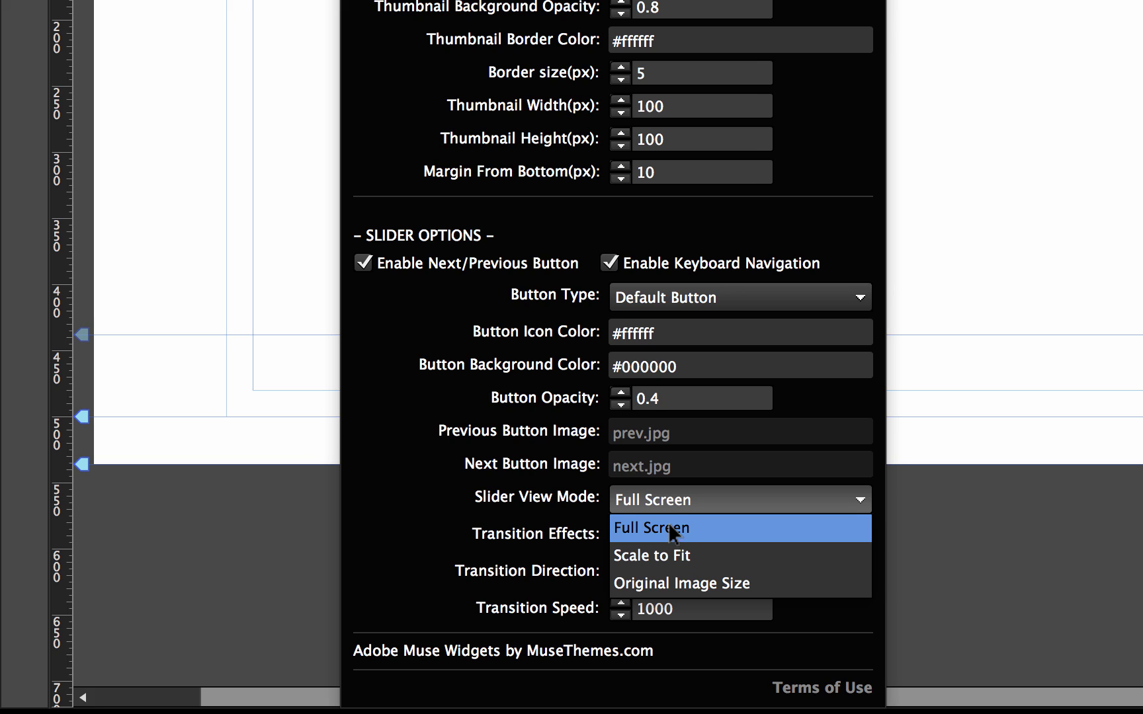
pyautogui.click(667, 505)
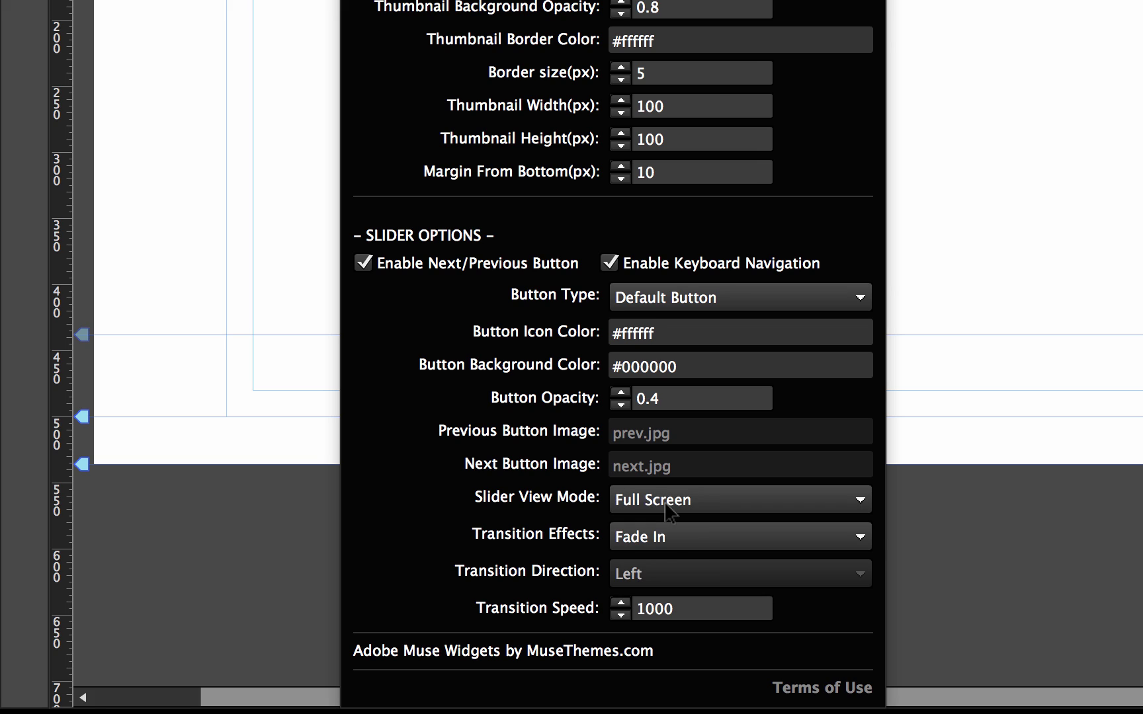
pyautogui.click(666, 505)
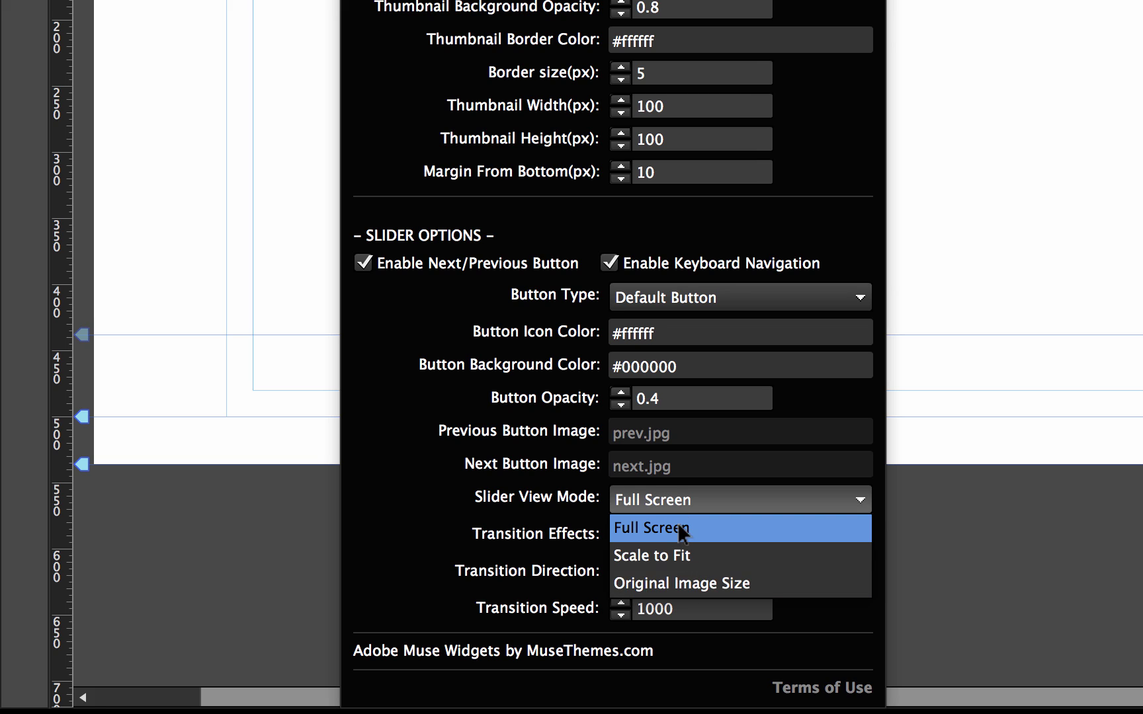
# Set the gallery transitions to Slide, direction Down, at speed 2000.
pyautogui.click(719, 501)
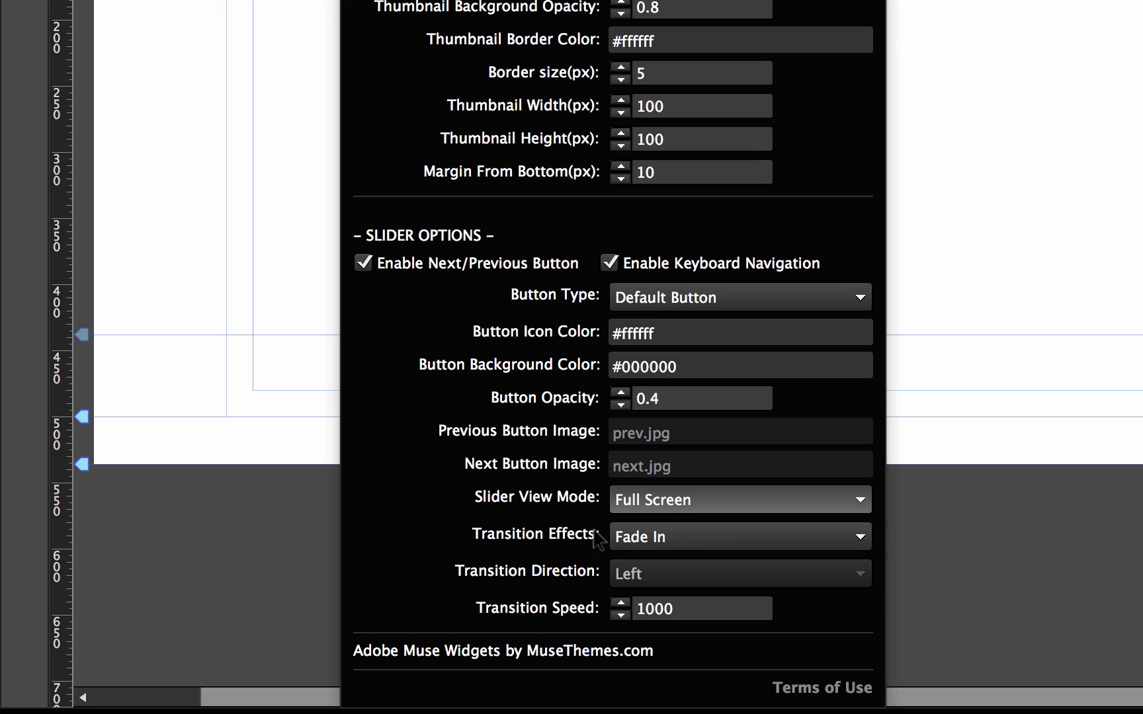
pyautogui.click(706, 533)
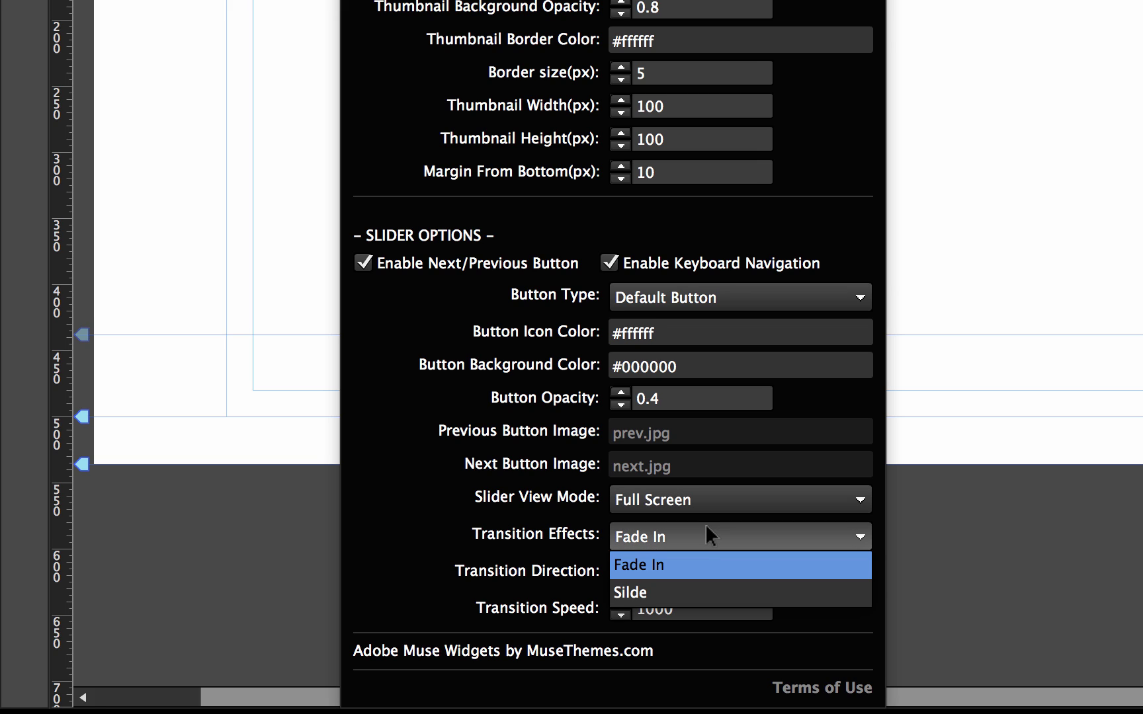
pyautogui.click(663, 589)
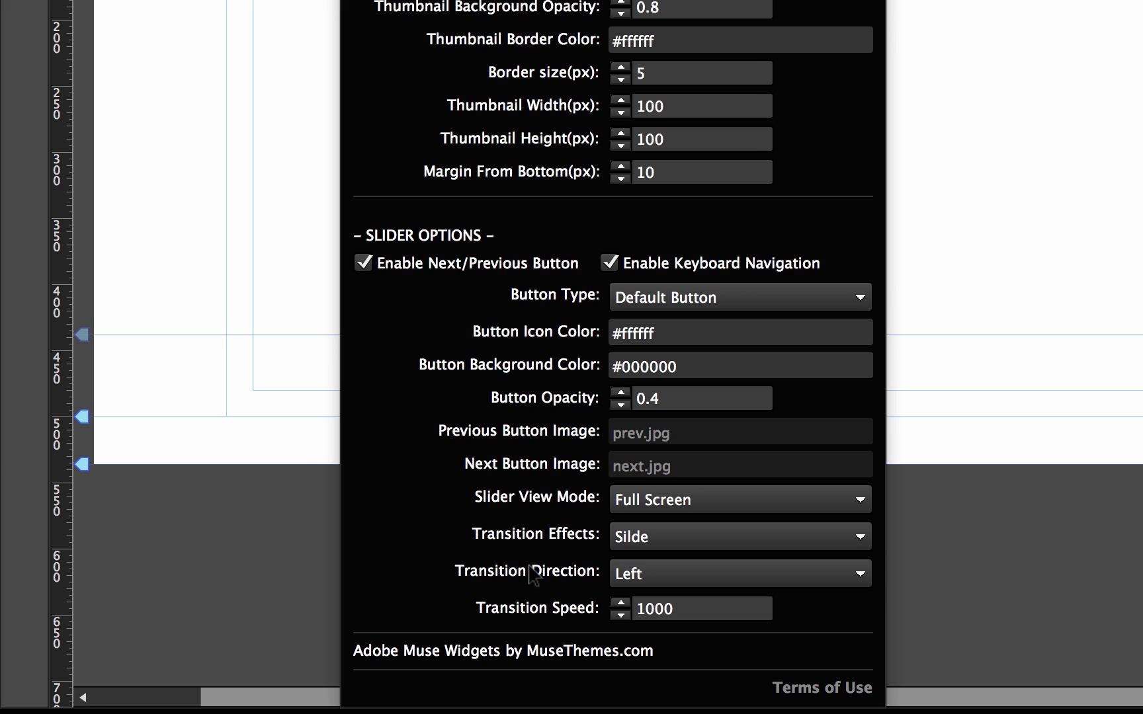
pyautogui.click(658, 568)
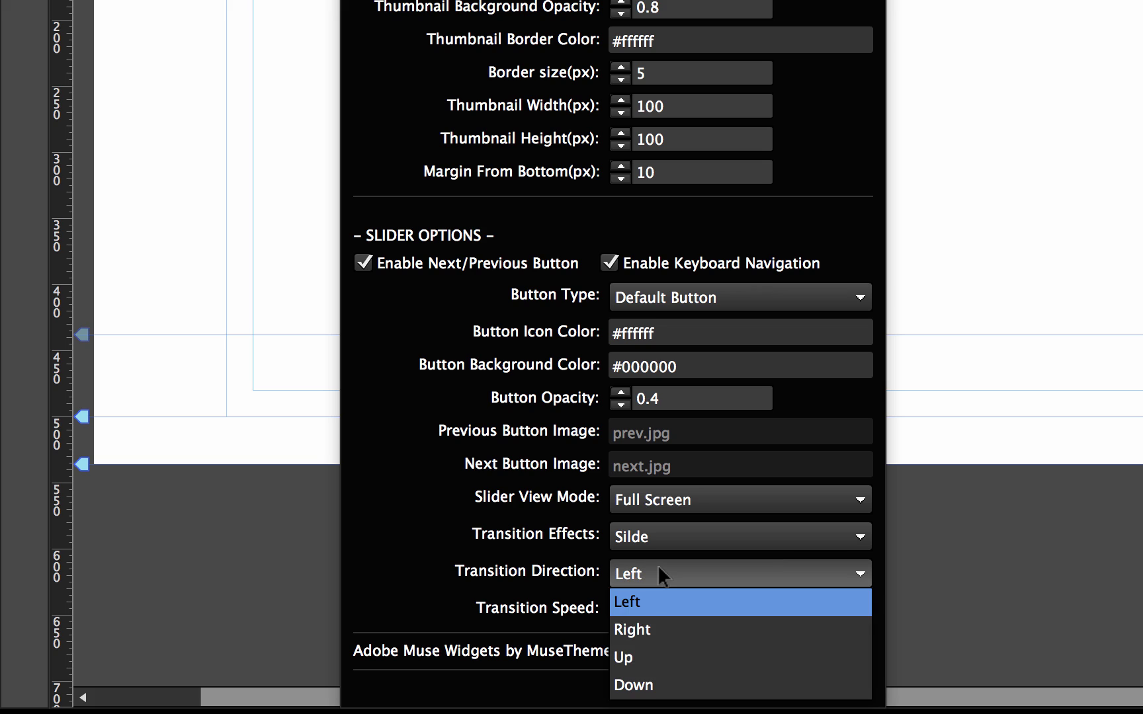
pyautogui.click(655, 688)
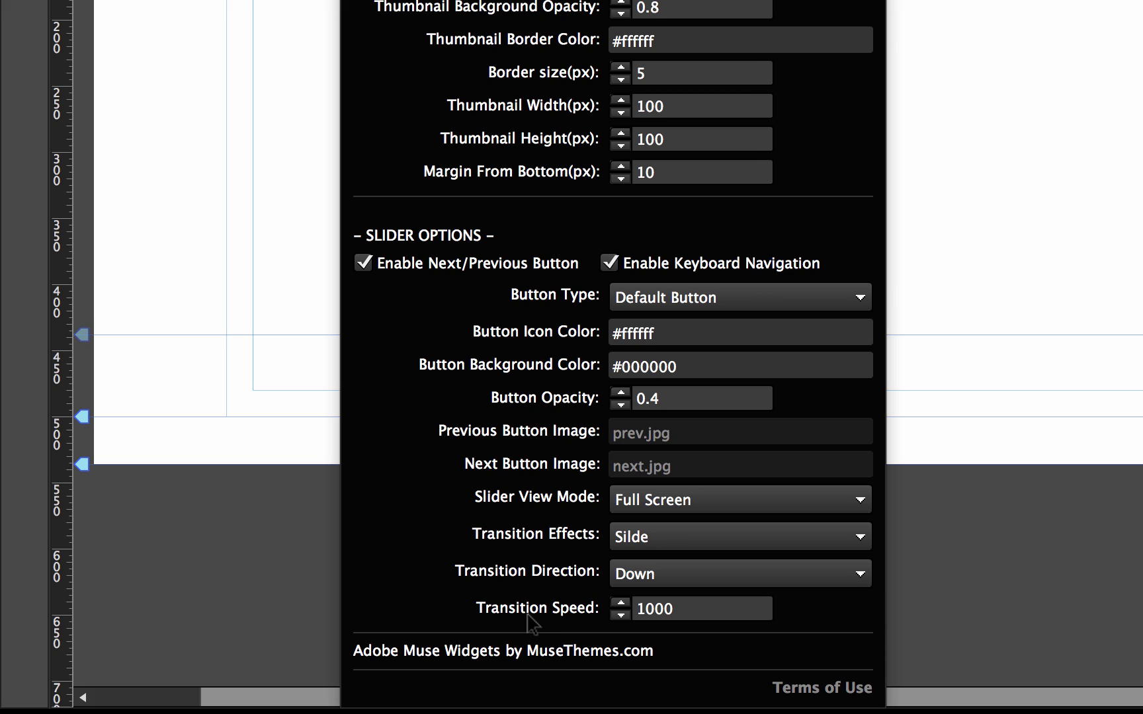
pyautogui.moveTo(637, 609); pyautogui.dragTo(675, 609)
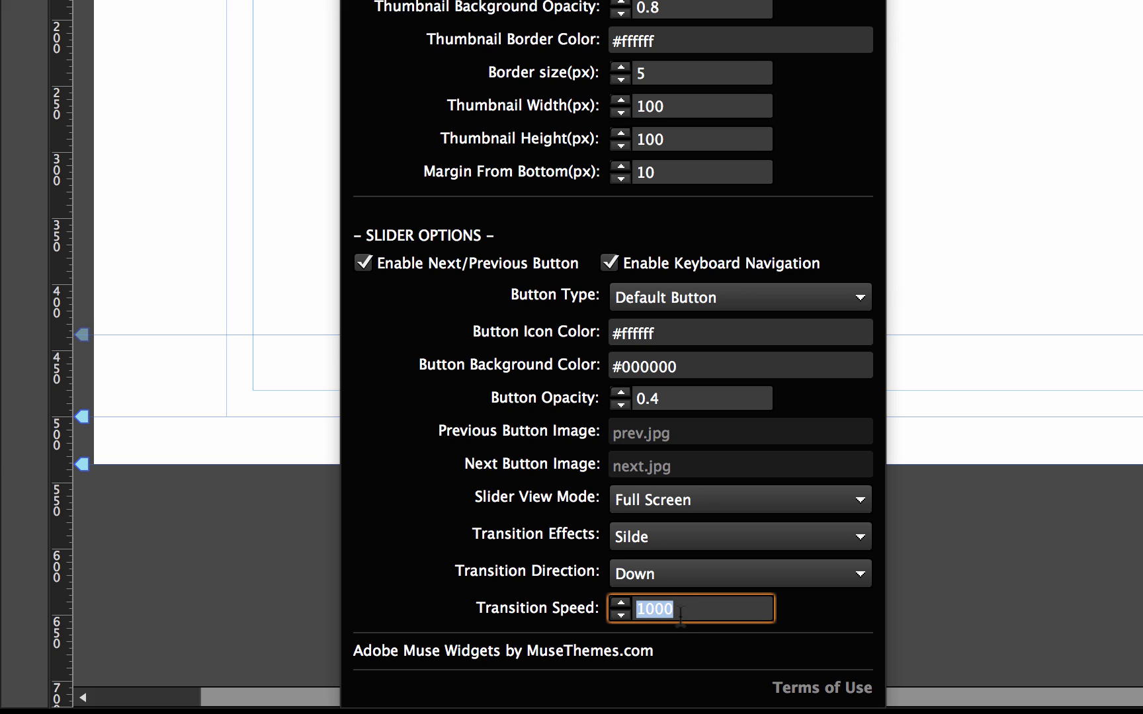
pyautogui.write('2000')
pyautogui.press('Return')
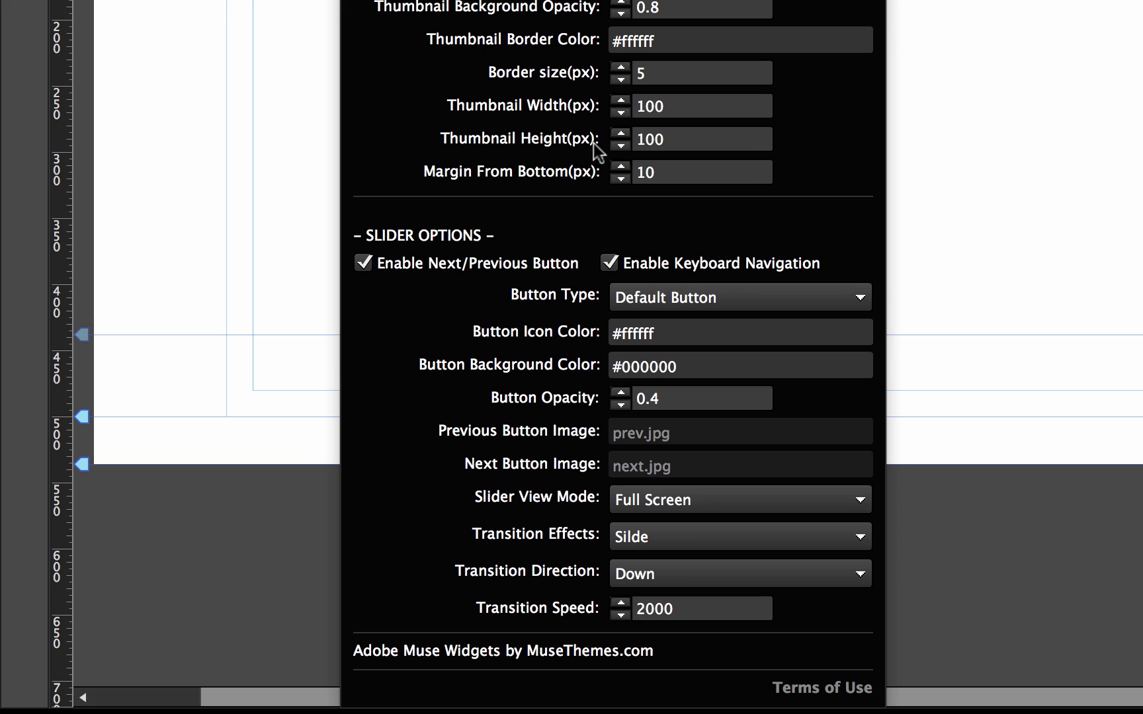
# Widen the thumbnails to 150 px and close the widget options.
pyautogui.click(673, 108)
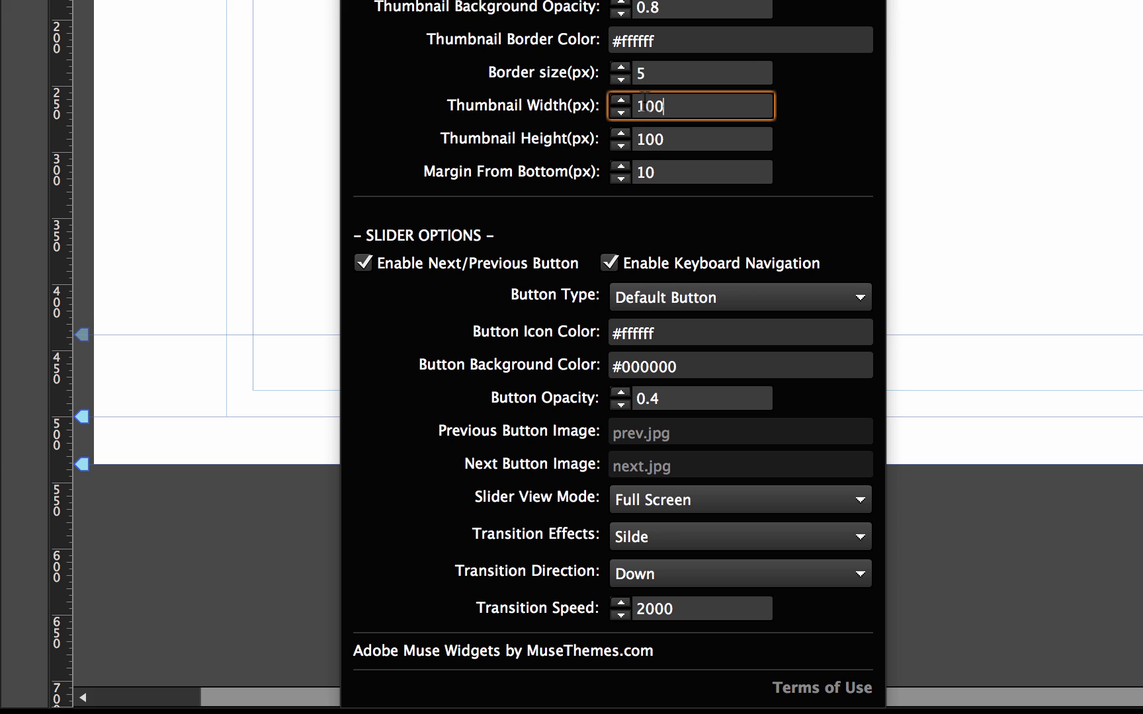
pyautogui.press('Left')
pyautogui.press('BackSpace')
pyautogui.write('5')
pyautogui.press('Return')
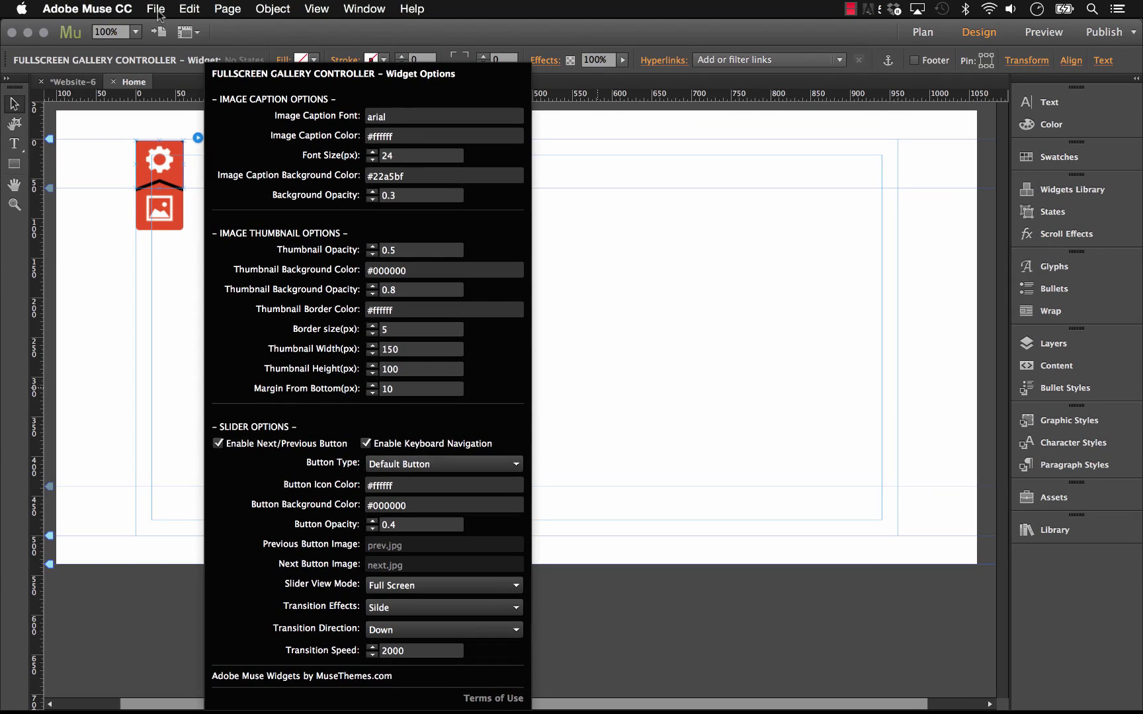
pyautogui.press('Escape')
# Preview the page in Safari and advance the gallery to image 2.
pyautogui.click(156, 8)
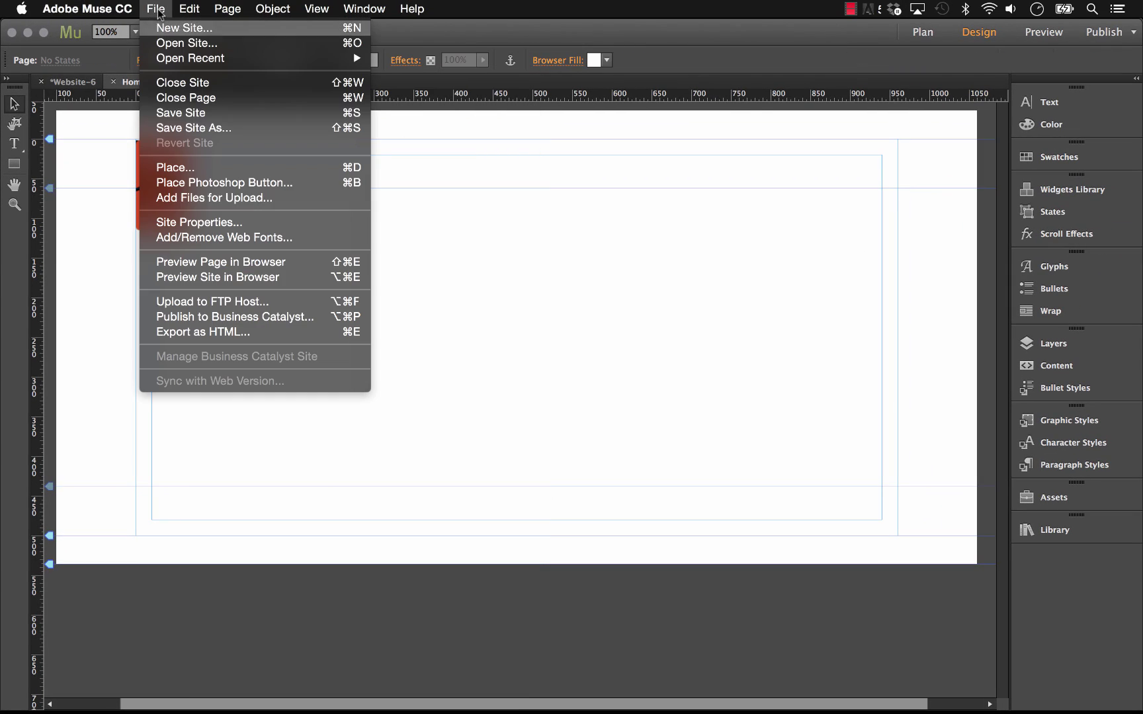
pyautogui.click(303, 262)
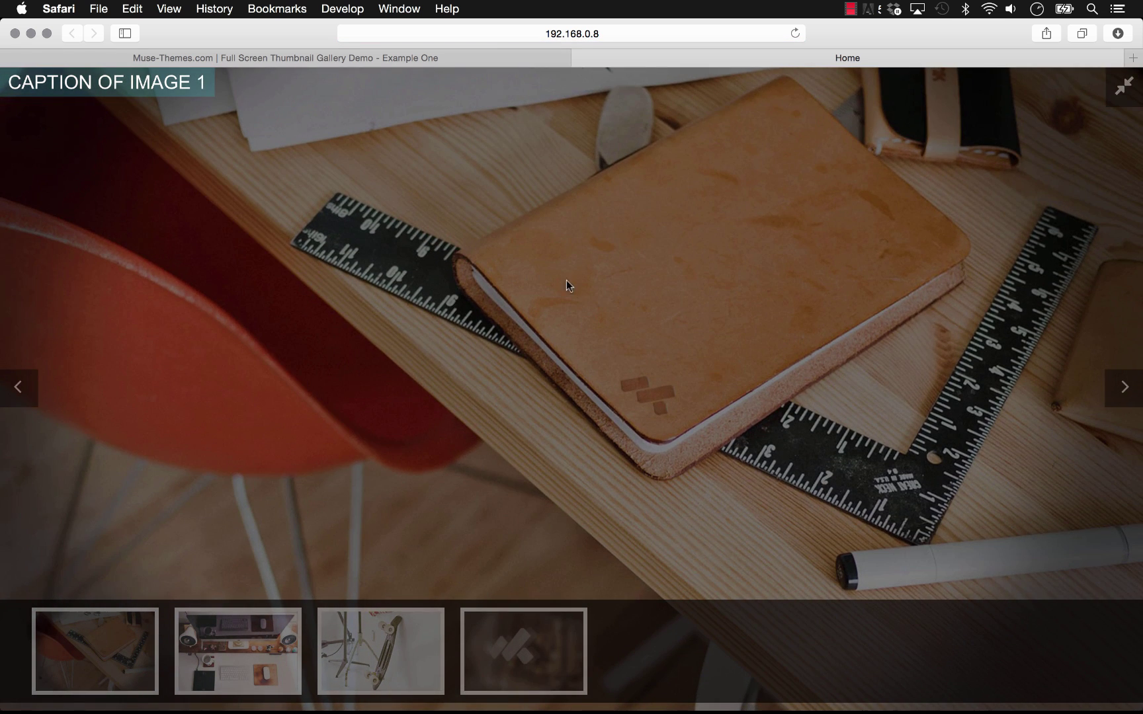
pyautogui.click(1124, 392)
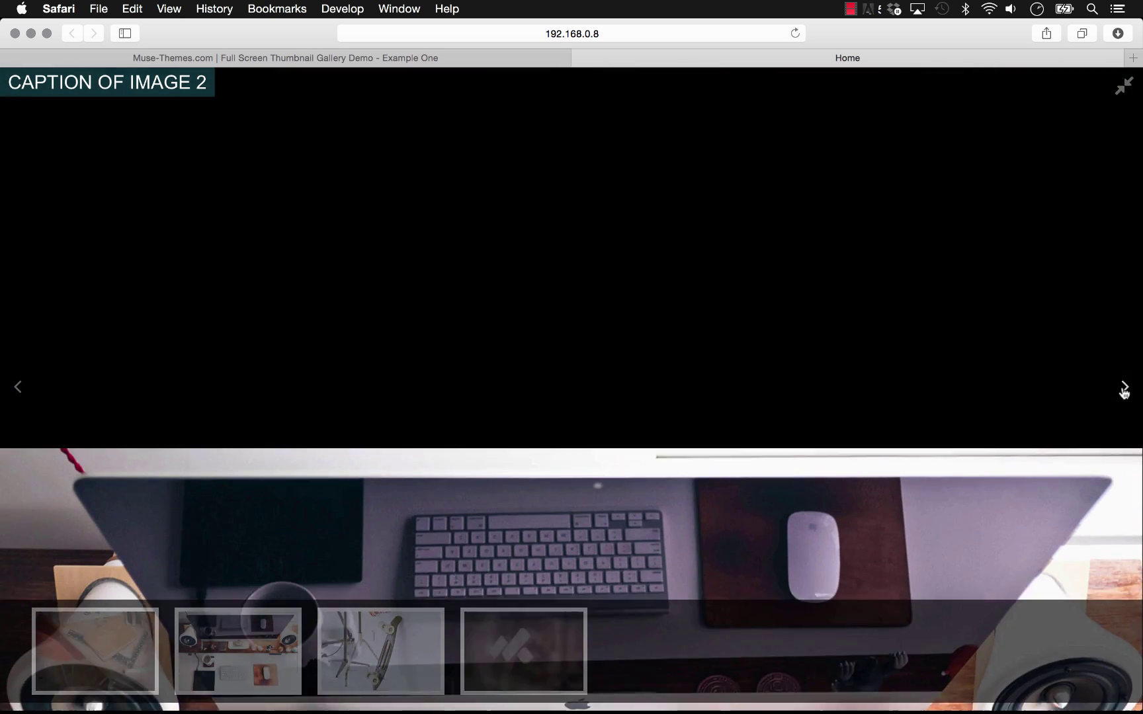